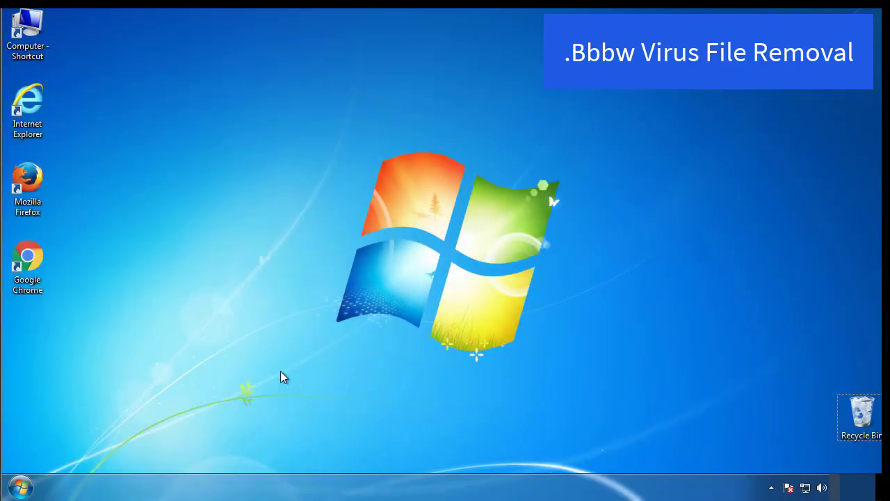
- Launch msconfig and enable Minimal safe boot on the Boot tab
left_click(20, 487)
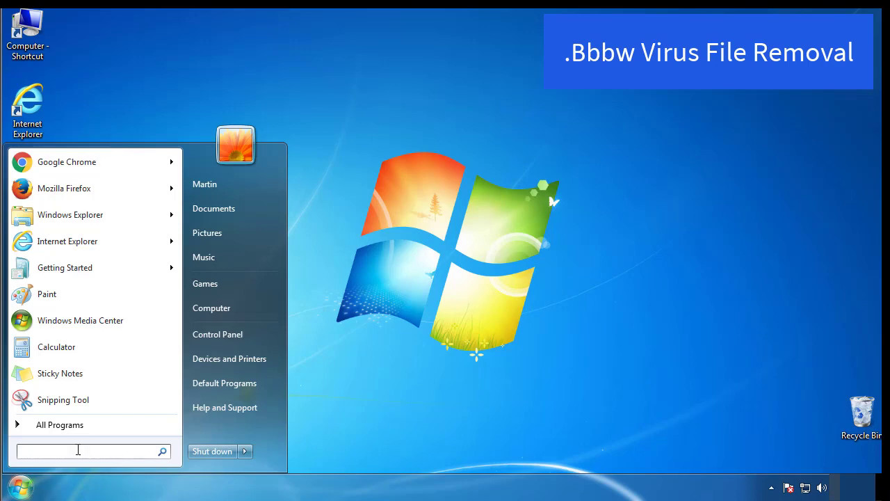
type("mscon")
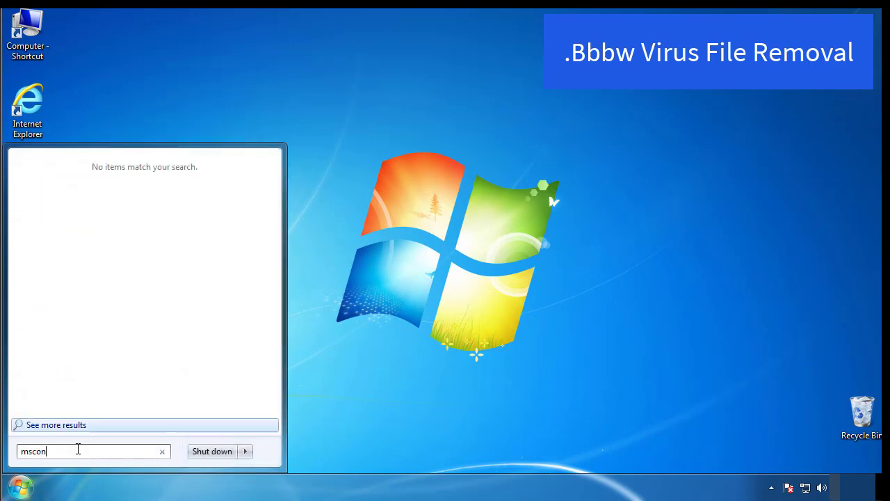
type("fig")
key("Return")
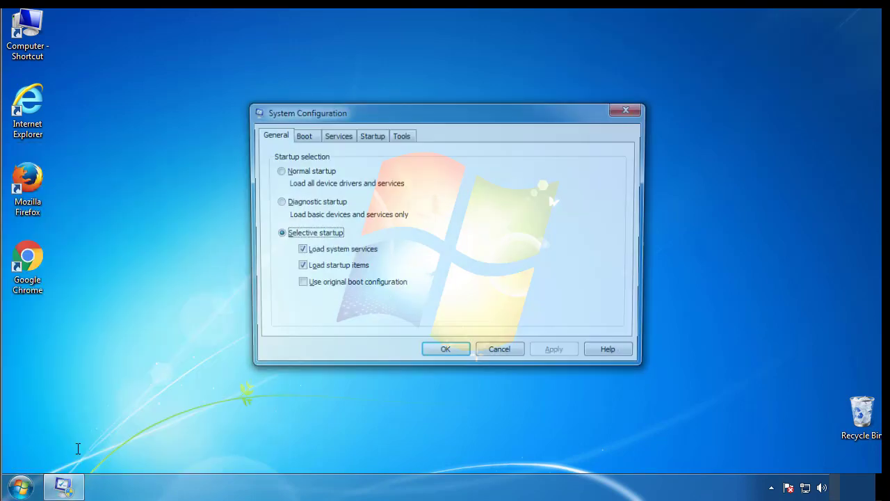
left_click(300, 136)
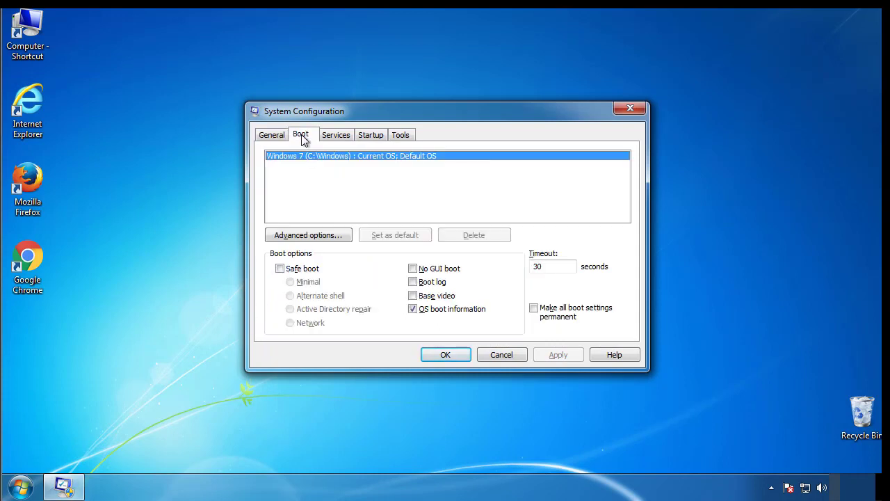
left_click(280, 268)
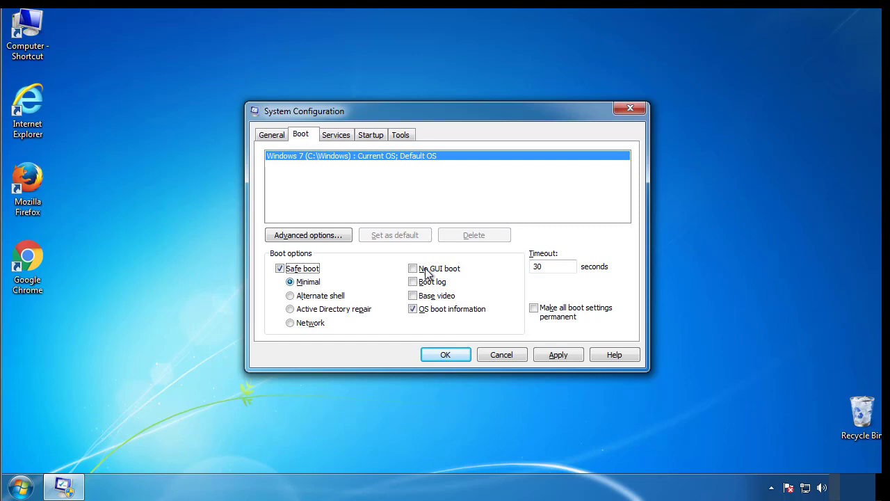
left_click(446, 355)
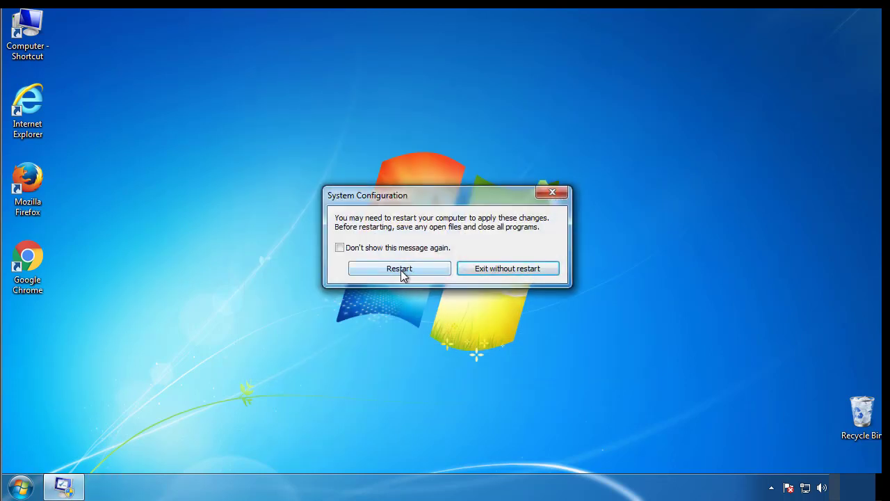
- Reboot into Safe Mode and set Folder Options to show hidden files, folders and drives
left_click(401, 270)
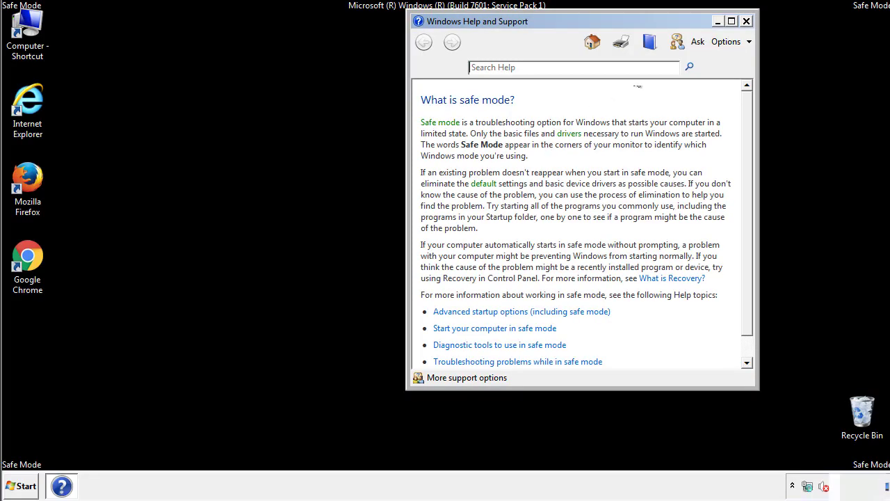
left_click(746, 21)
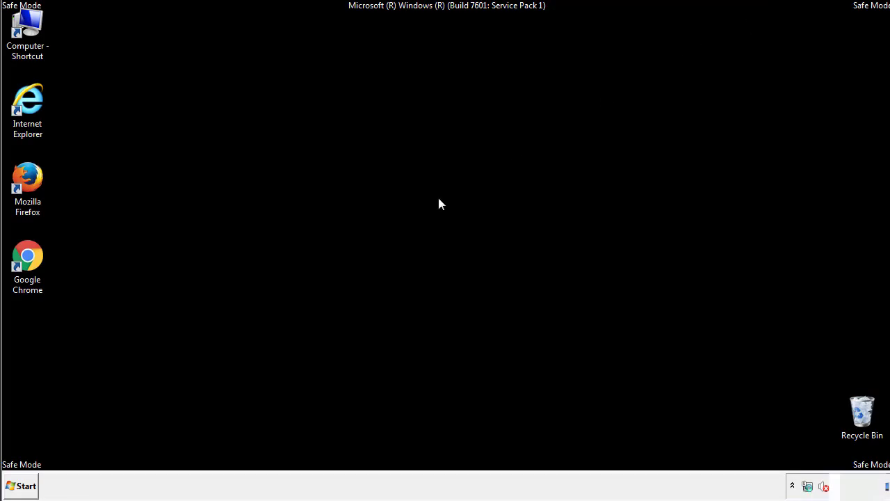
left_click(26, 485)
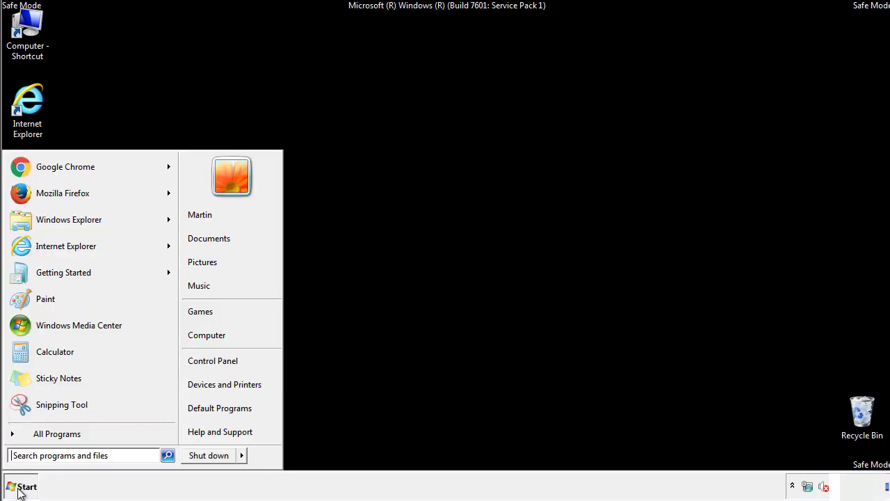
left_click(222, 359)
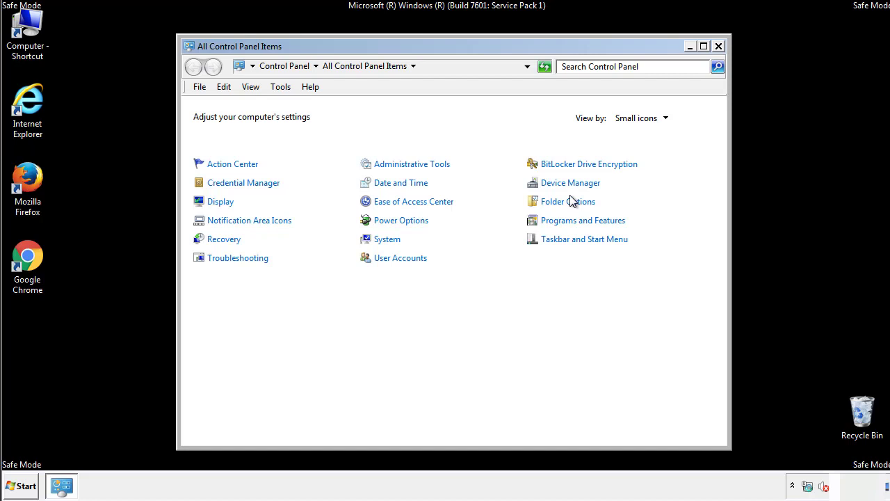
left_click(570, 203)
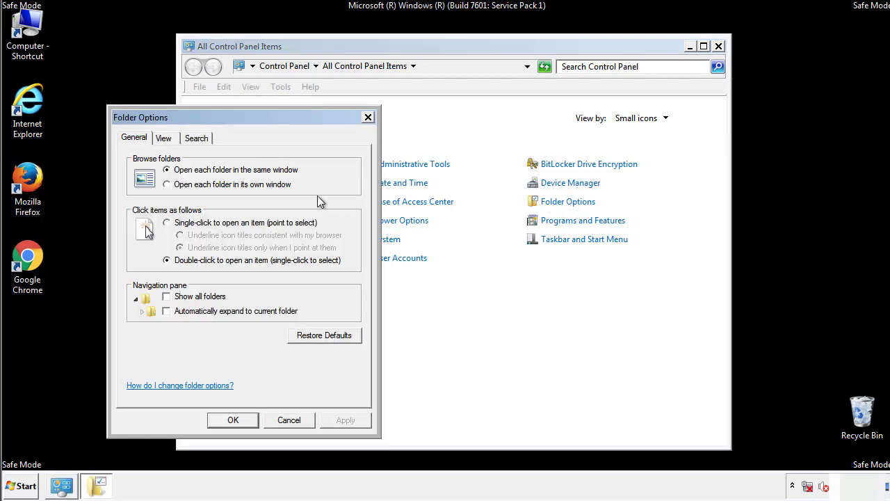
left_click(165, 139)
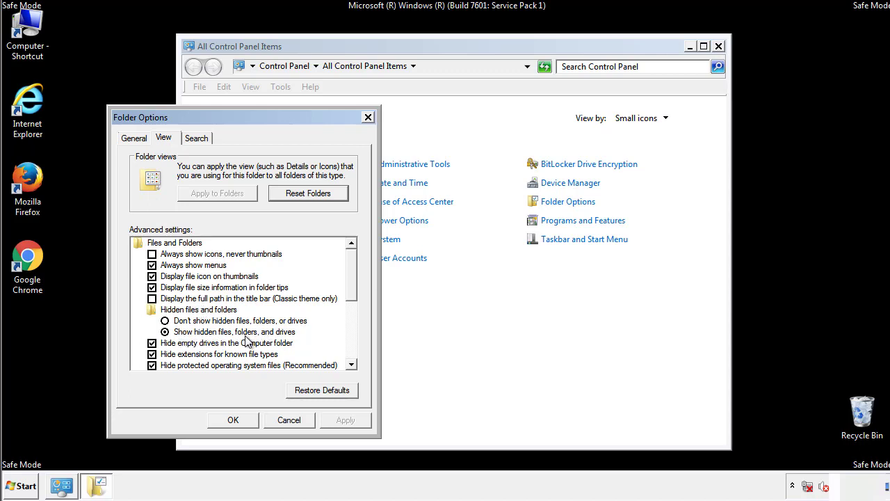
left_click(240, 419)
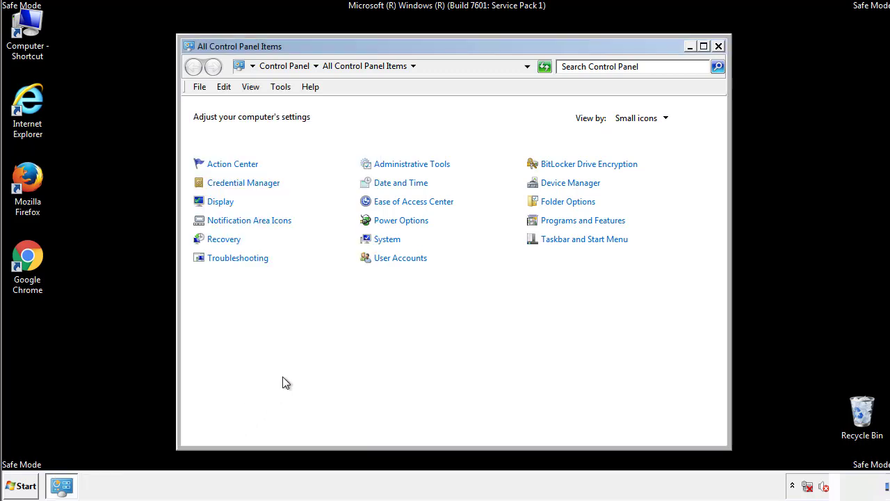
left_click(718, 46)
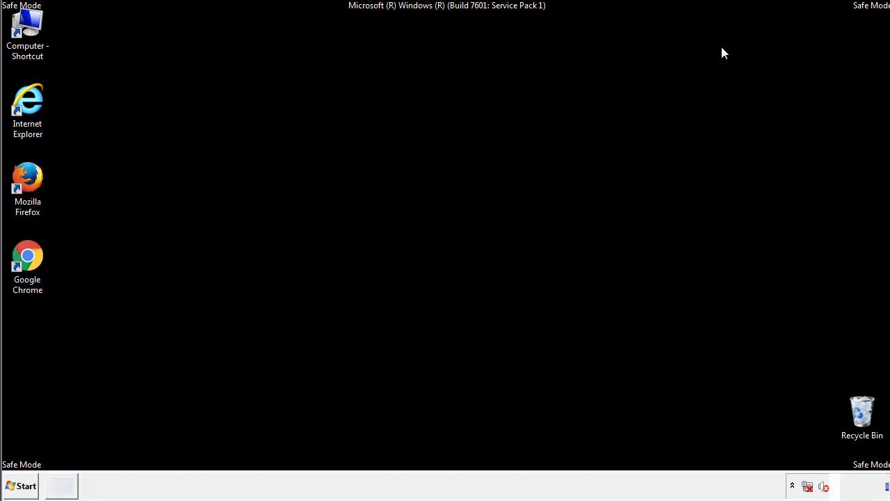
- Browse Computer > Local Disk (C:) > Windows > System32 > drivers > etc
double_click(27, 26)
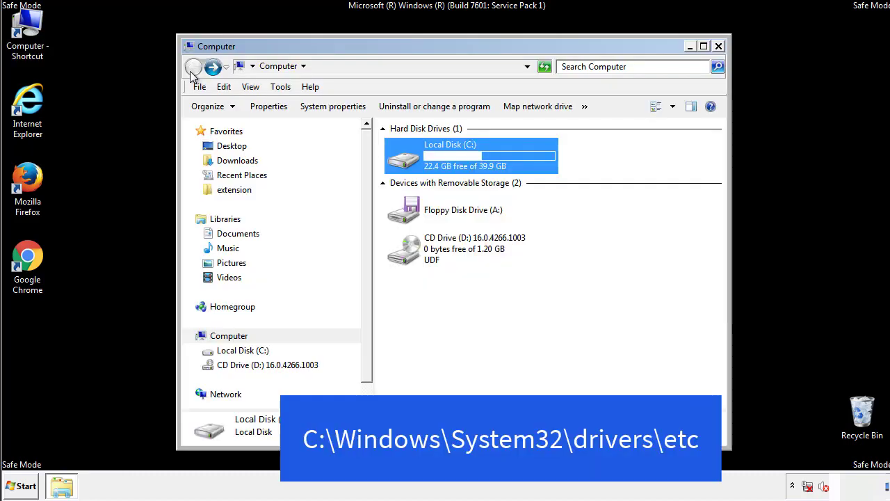
double_click(410, 162)
double_click(407, 255)
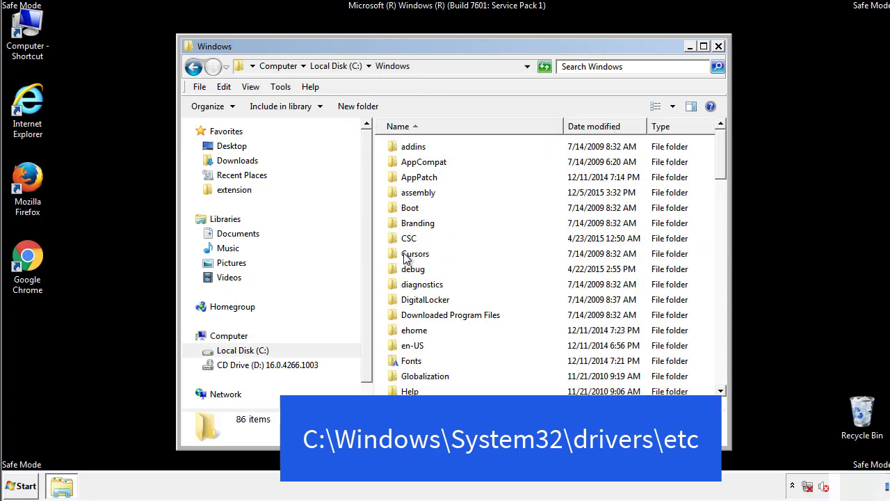
scroll(409, 314, "down", 2)
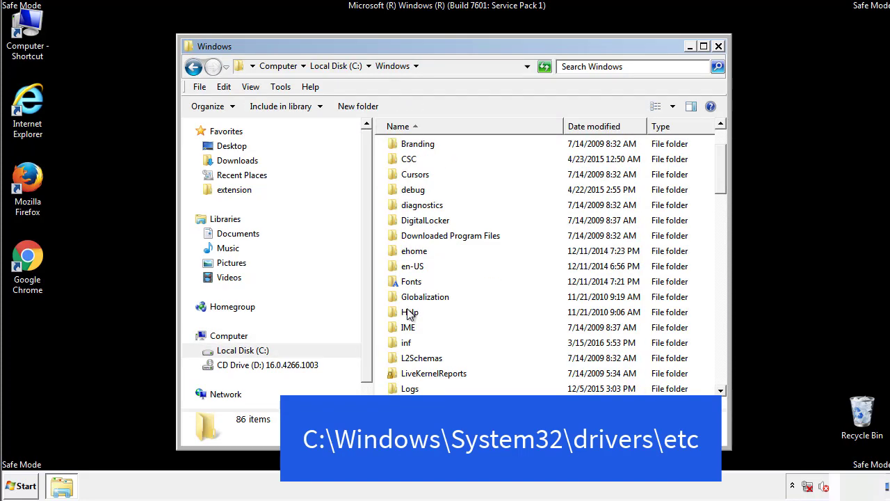
scroll(409, 315, "down", 2)
scroll(409, 314, "down", 2)
scroll(409, 314, "down", 3)
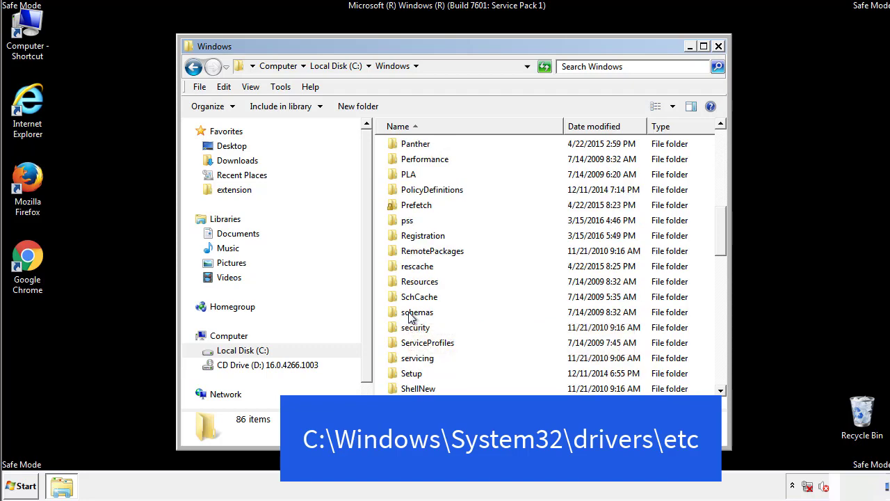
scroll(409, 314, "down", 2)
double_click(421, 358)
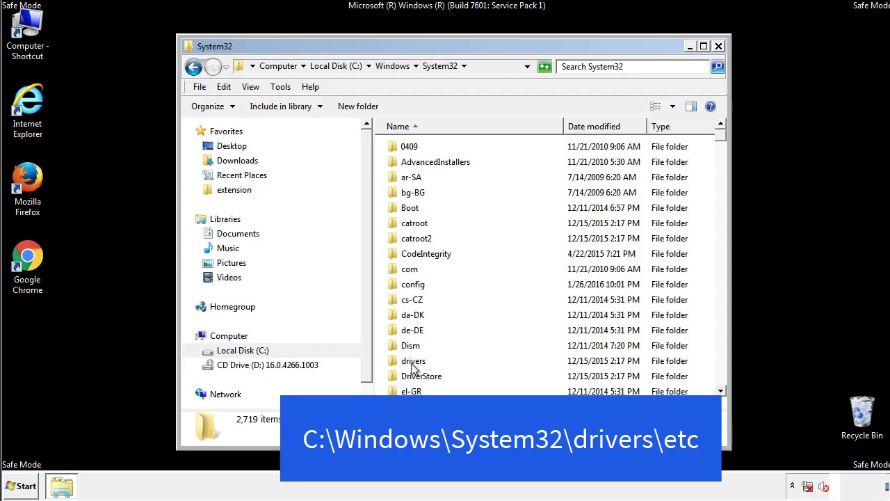
double_click(413, 362)
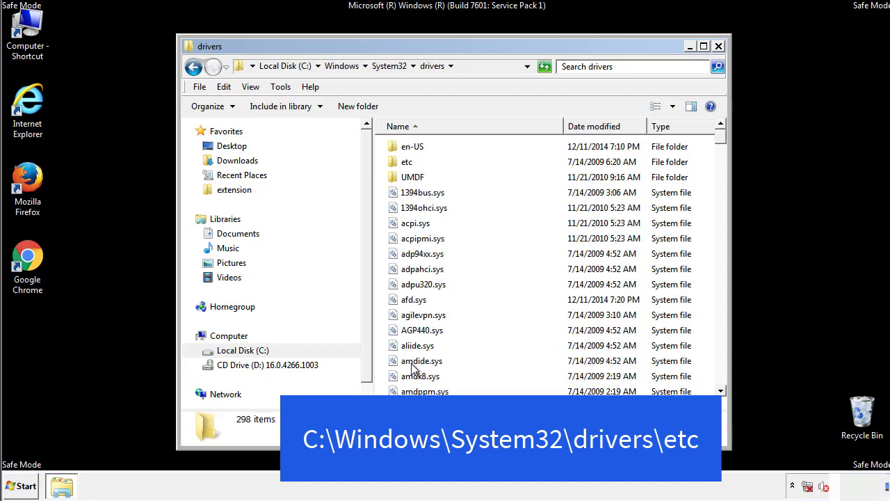
double_click(404, 163)
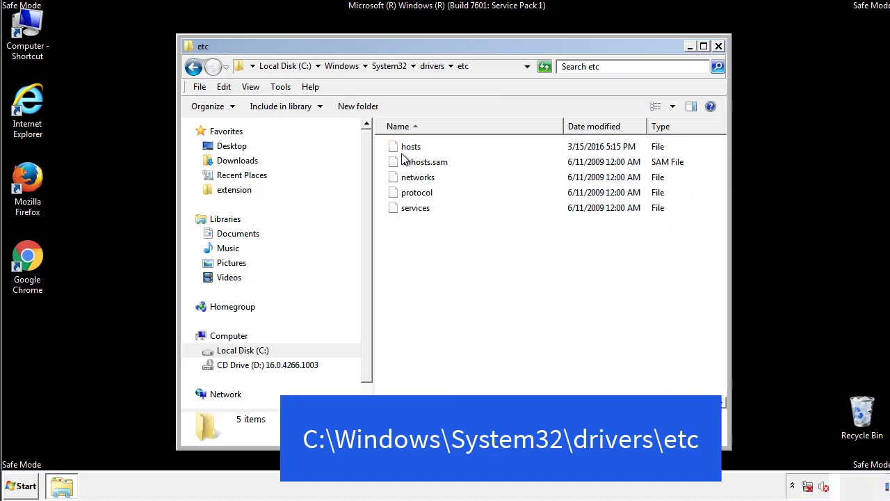
- Open the hosts file in Notepad
double_click(406, 147)
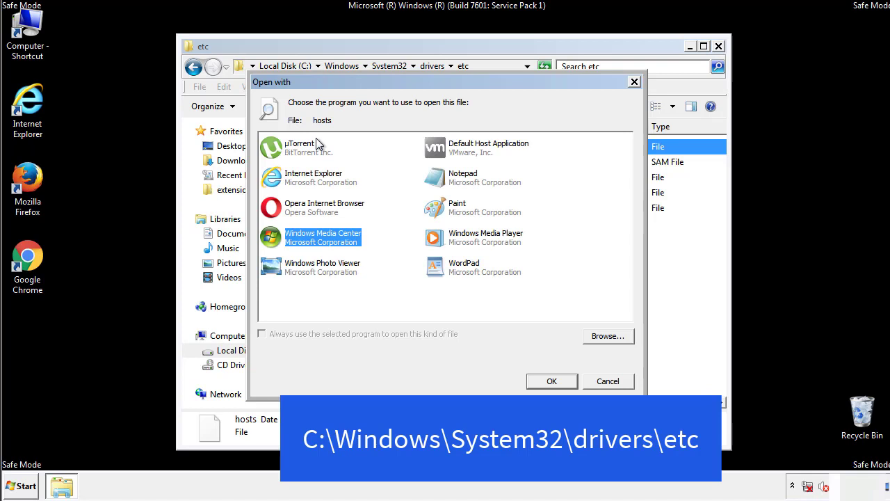
left_click(450, 180)
left_click(550, 381)
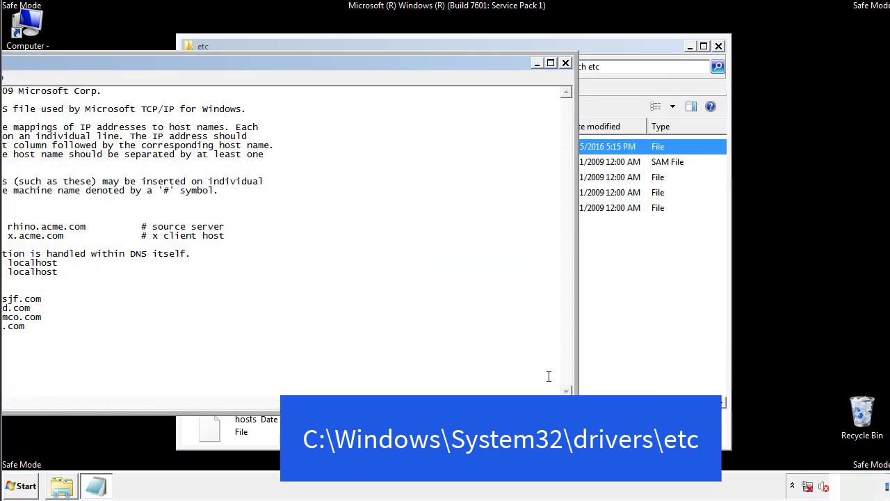
left_click_drag(364, 62, 566, 76)
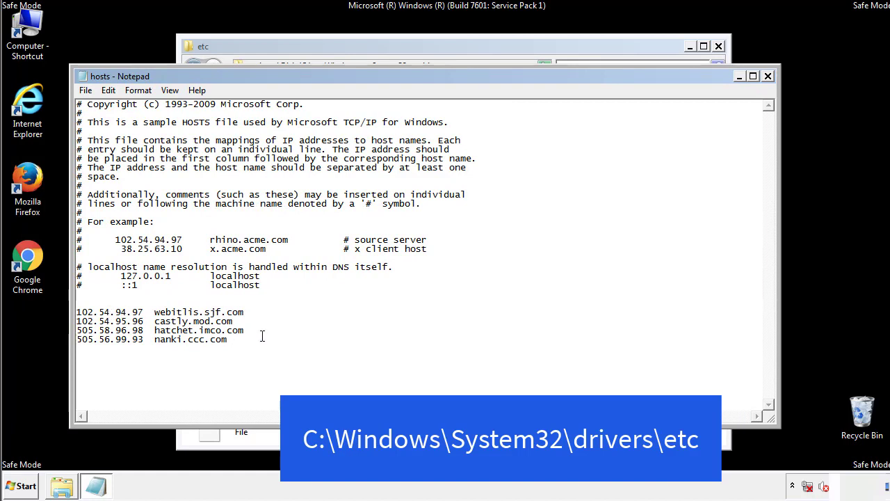
- Delete the four suspicious IP-to-host lines at the bottom and save hosts
mouse_move(249, 341)
left_mouse_down()
mouse_move(149, 331)
mouse_move(94, 308)
left_mouse_up()
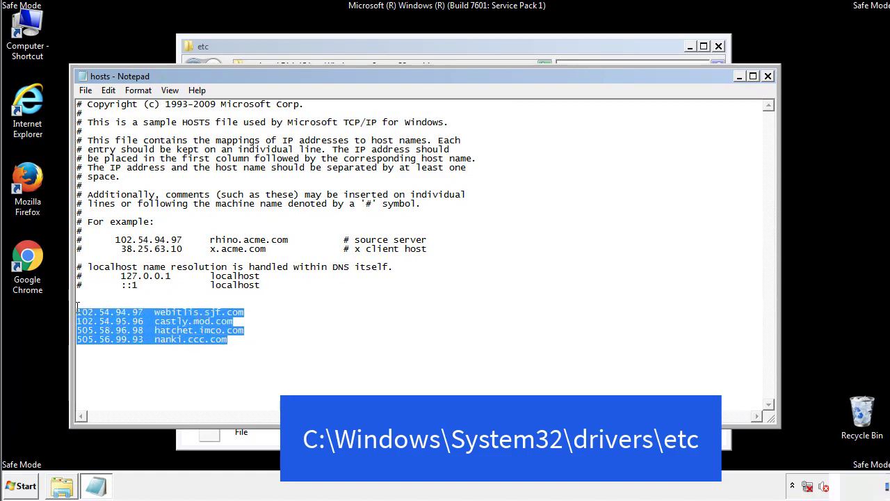
key("Delete")
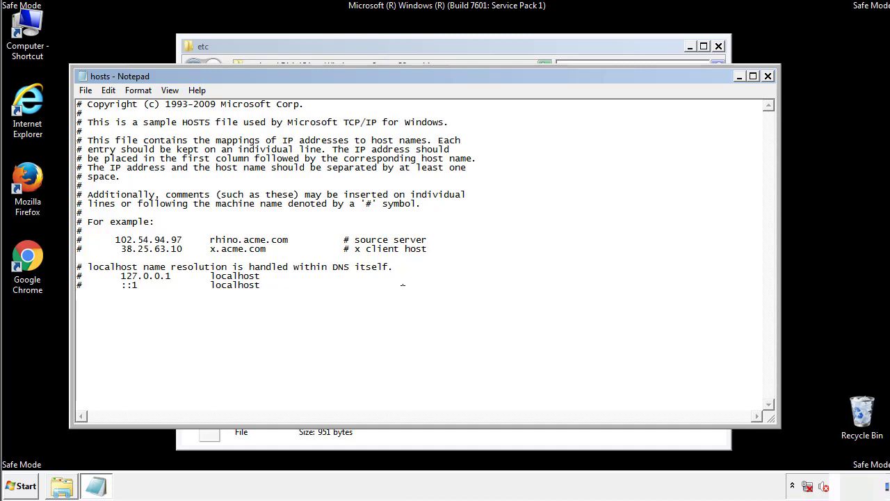
left_click(768, 76)
left_click(394, 255)
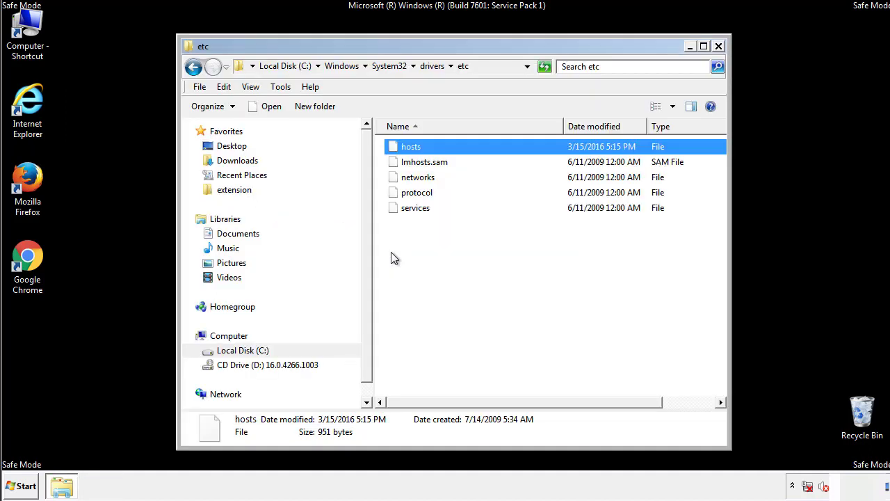
left_click(391, 255)
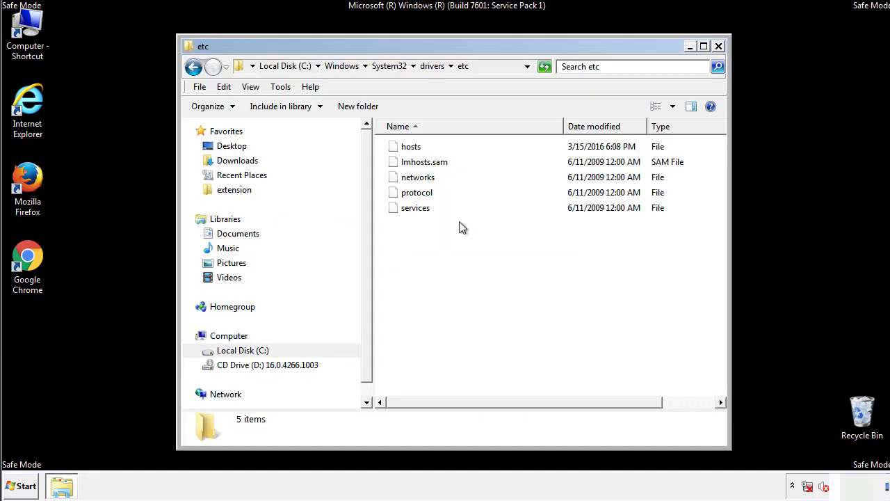
- Close the etc window and open the Startup folder from All Programs
left_click(718, 46)
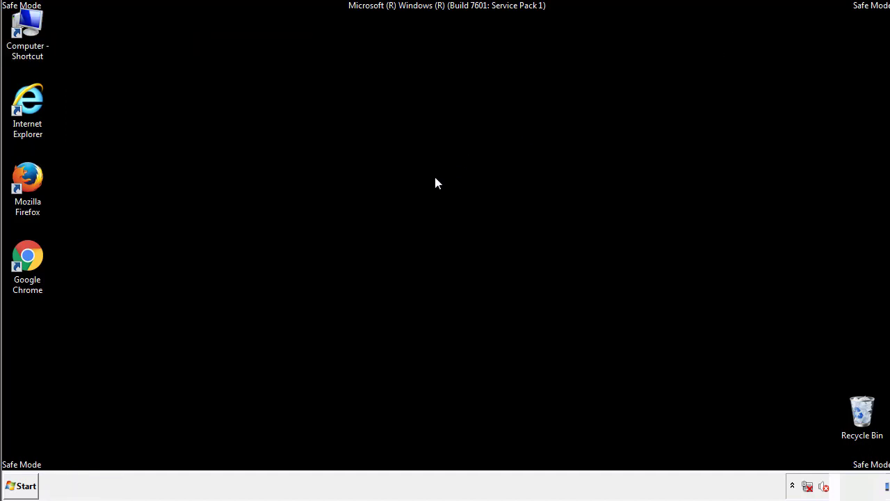
left_click(20, 485)
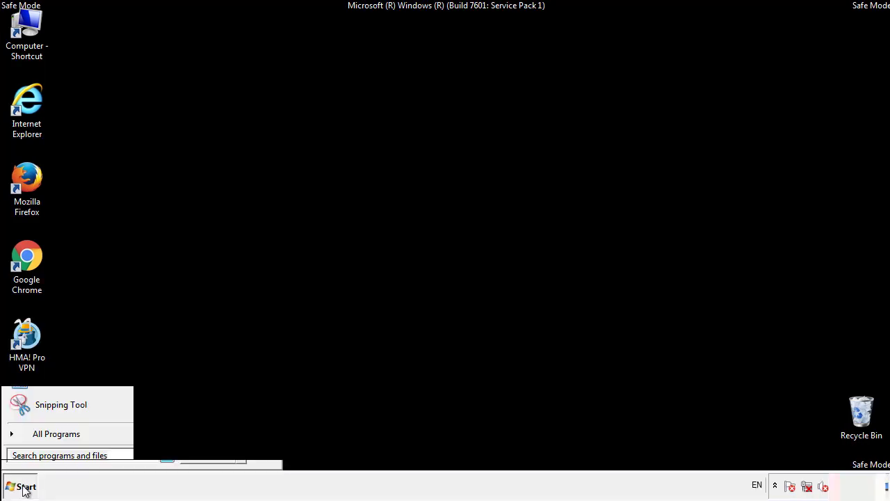
left_click(39, 439)
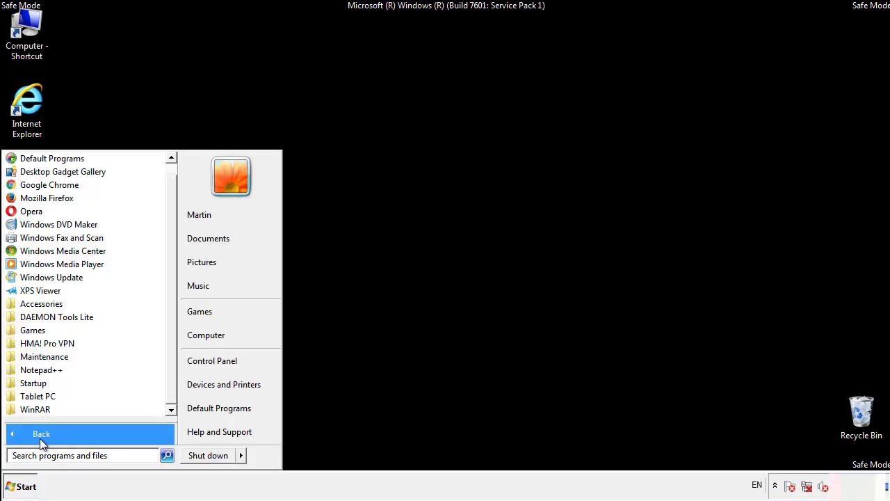
right_click(34, 382)
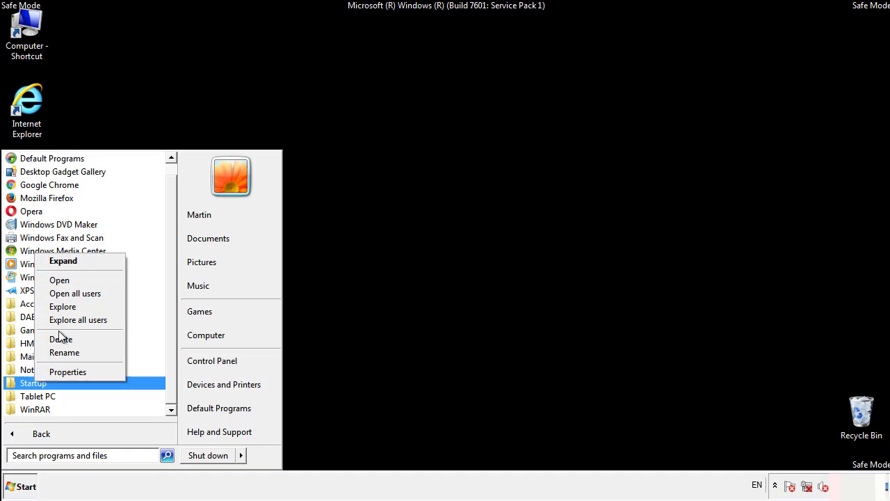
left_click(67, 279)
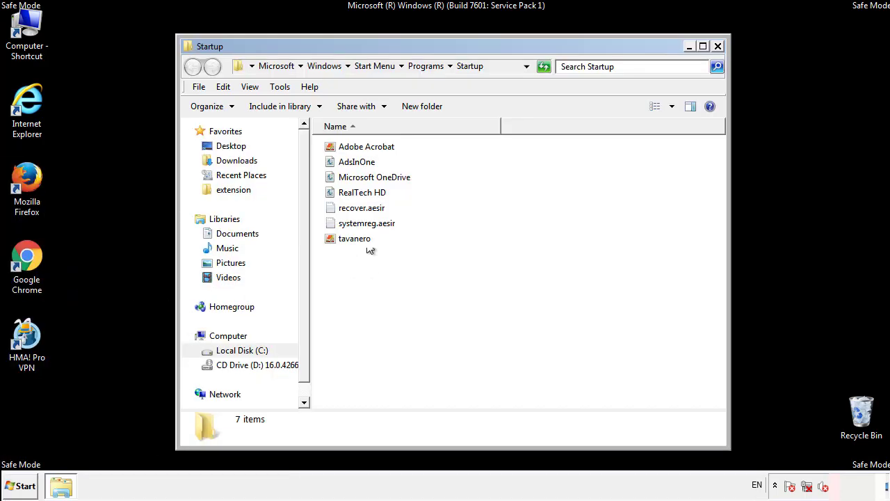
- Delete AdsInOne, recover.aesir, systemreg.aesir and tavanero from the Startup folder
left_click(362, 164)
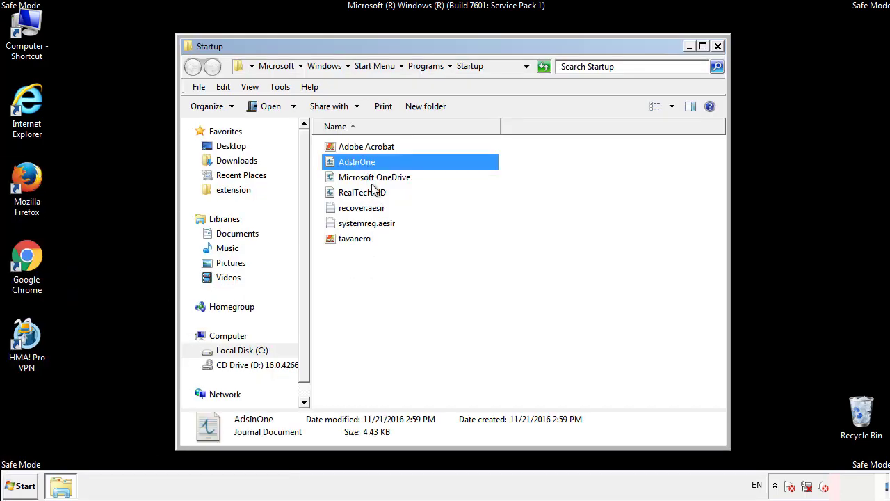
left_click(362, 209, "ctrl")
left_click(368, 224, "ctrl")
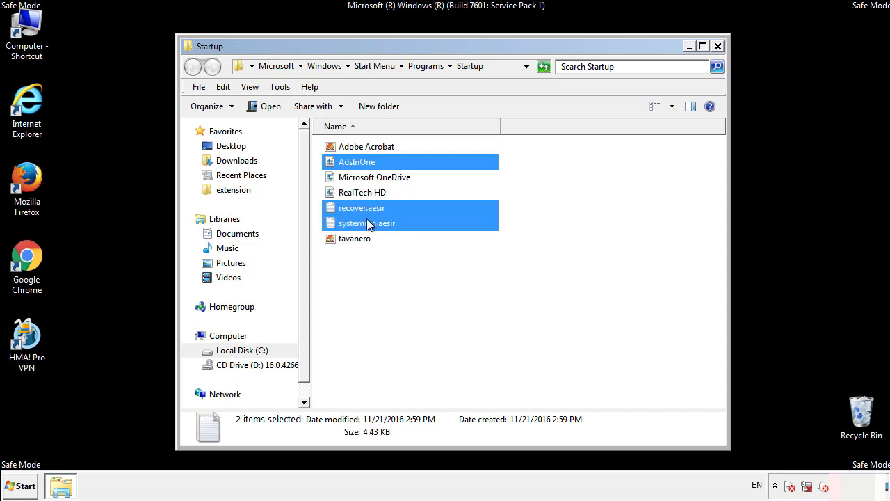
left_click(357, 238, "ctrl")
right_click(352, 239)
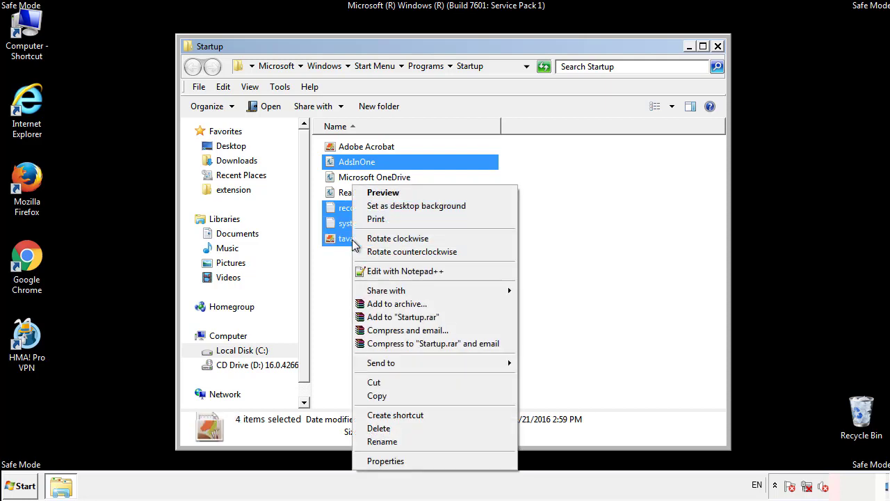
left_click(376, 428)
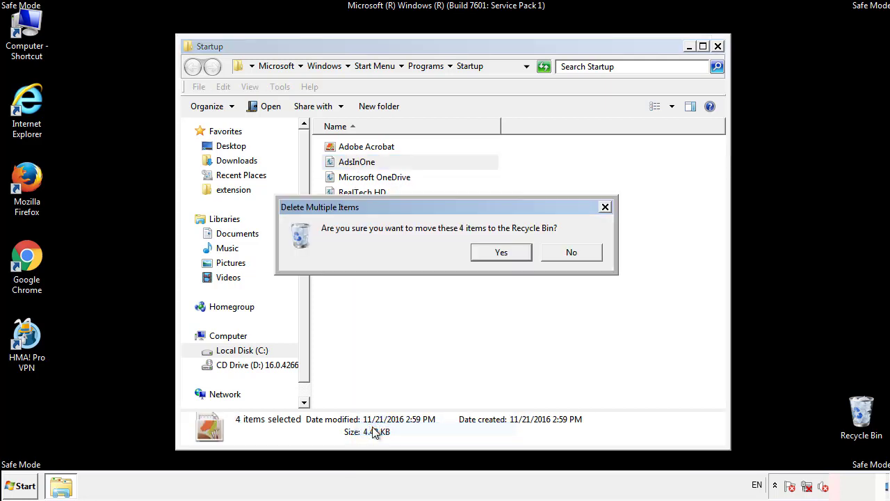
left_click(487, 255)
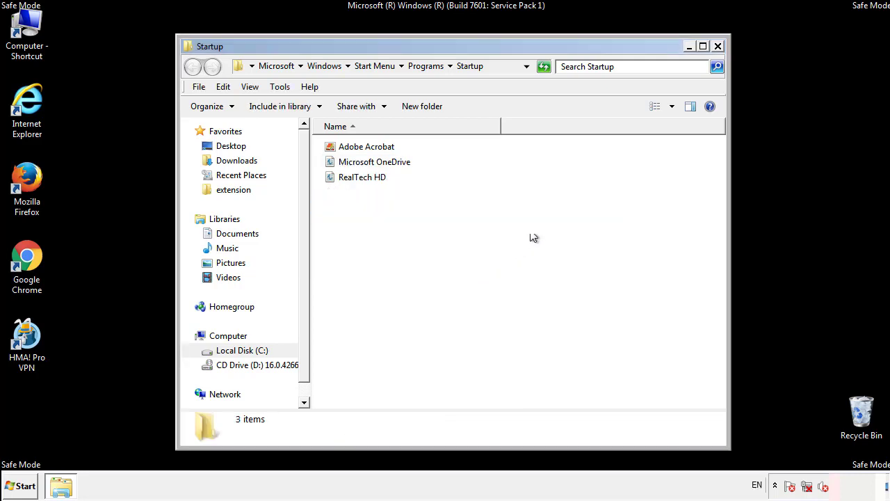
- Close the Startup window and launch regedit from the Start search
left_click(718, 49)
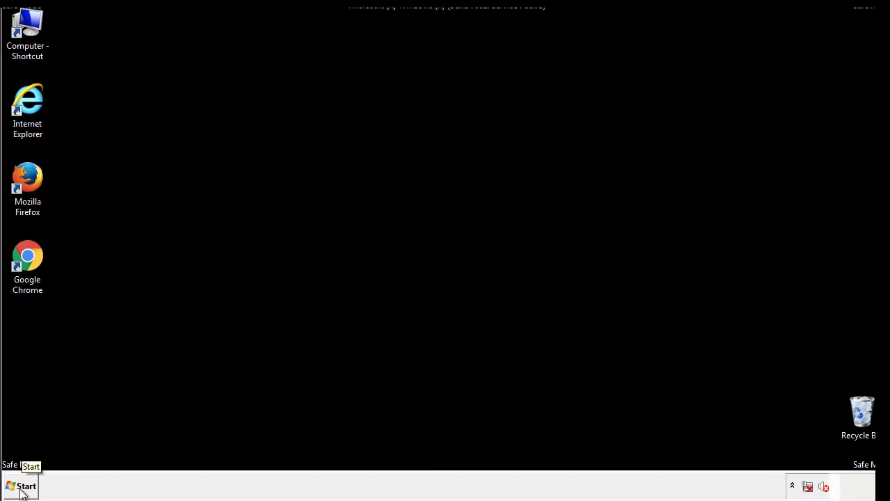
left_click(21, 492)
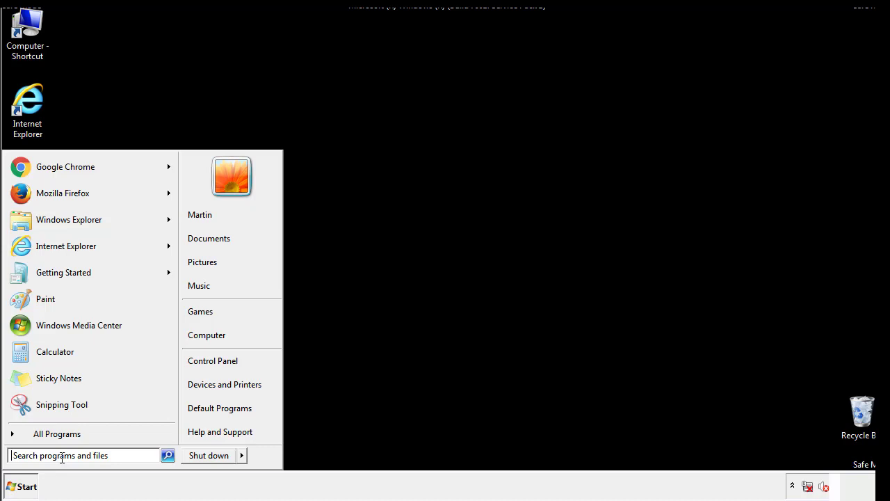
type("reged")
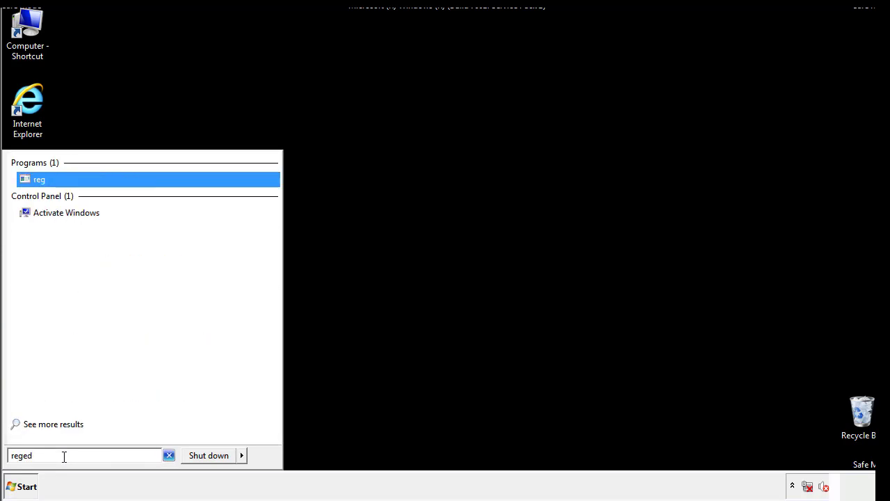
type("it")
key("Return")
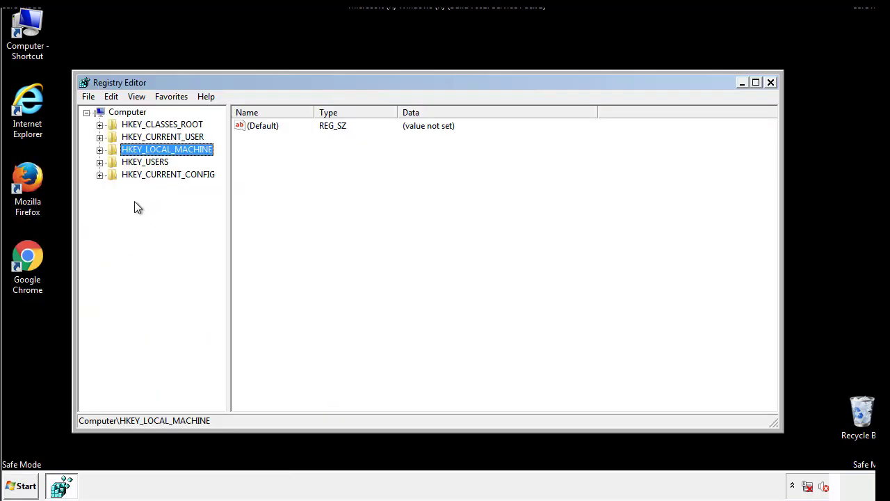
- Expand HKEY_LOCAL_MACHINE\SOFTWARE\Microsoft\Windows\CurrentVersion to reveal the Run key
left_click(99, 149)
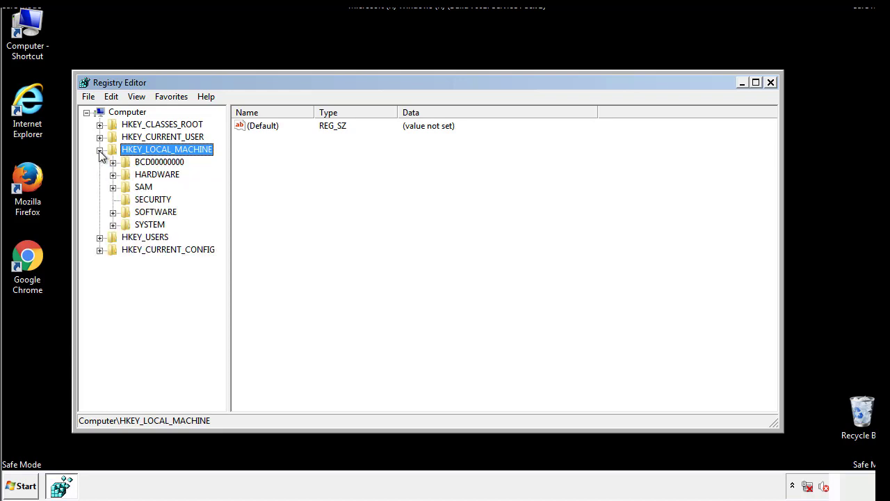
left_click(112, 212)
scroll(219, 210, "down", 1)
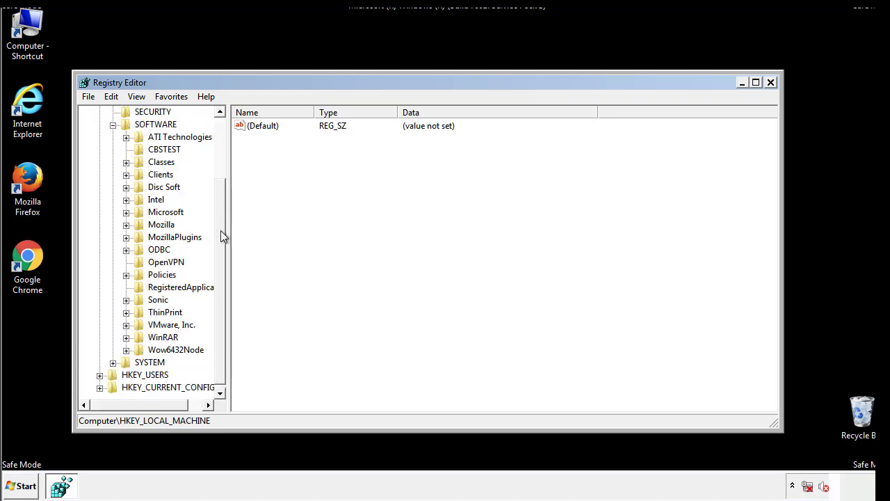
left_click(126, 212)
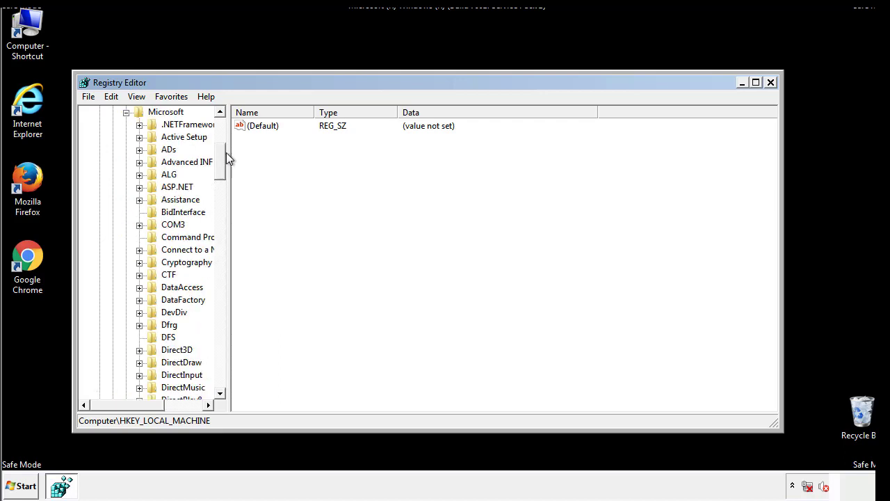
mouse_move(220, 170)
left_mouse_down()
mouse_move(222, 372)
mouse_move(223, 359)
left_mouse_up()
left_click(140, 212)
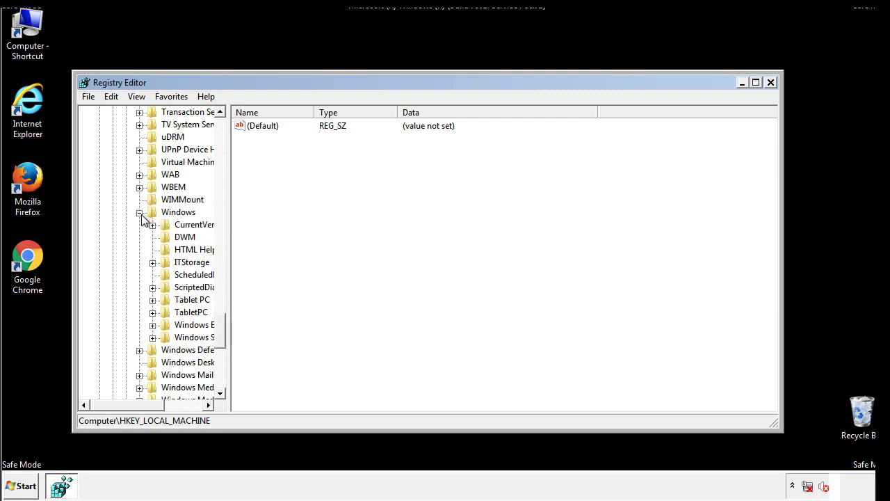
left_click_drag(122, 404, 142, 408)
left_click(114, 225)
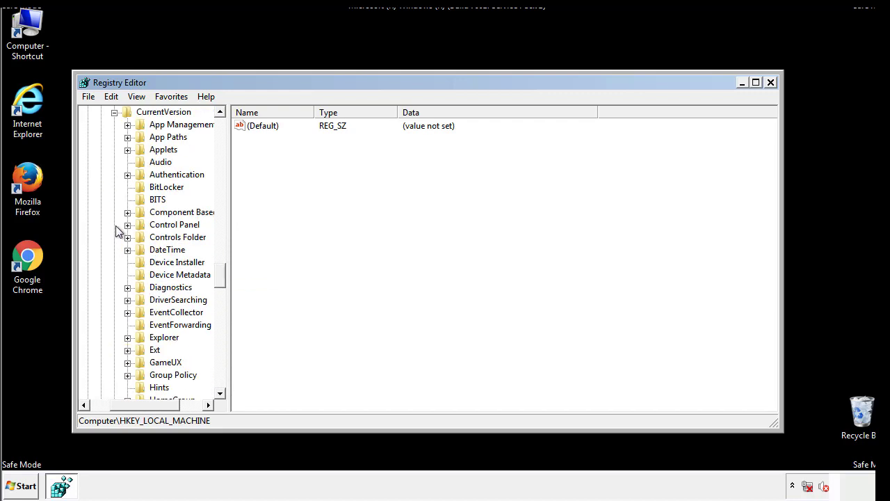
mouse_move(221, 279)
left_mouse_down()
mouse_move(221, 327)
mouse_move(223, 318)
left_mouse_up()
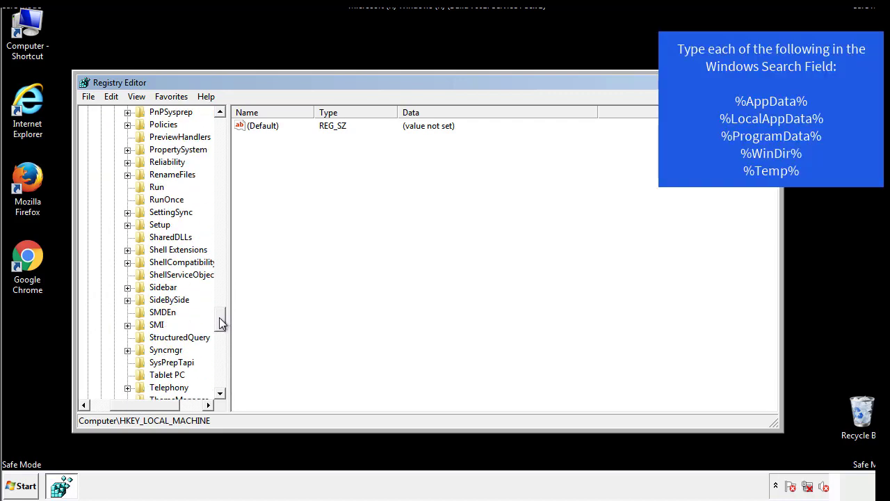
- Delete the tappi.loc value from HKLM's Run key, keeping VMware Tools
left_click(146, 188)
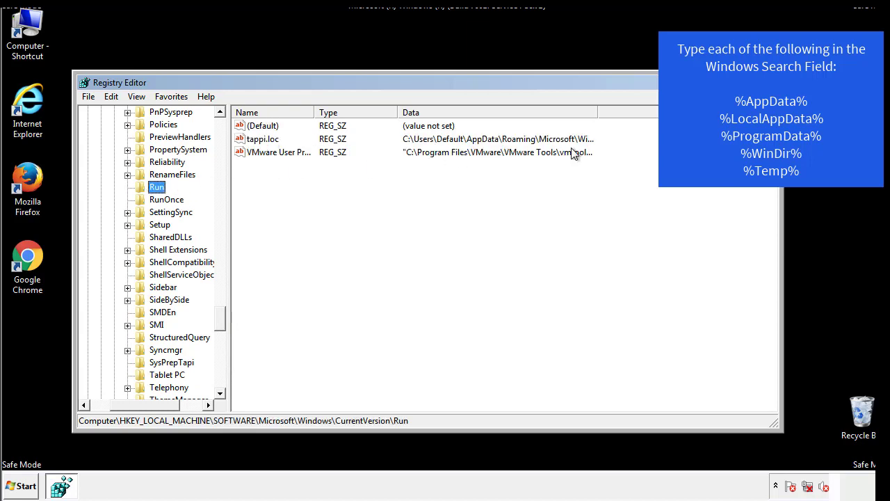
right_click(265, 143)
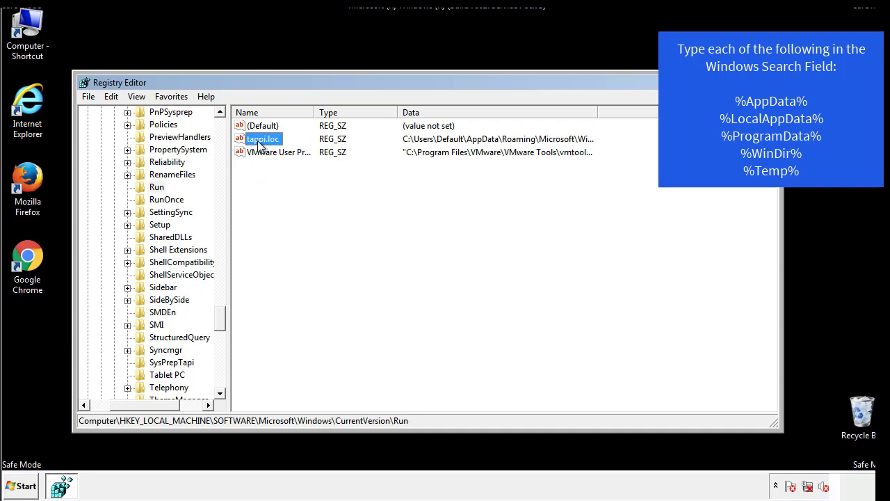
left_click(279, 181)
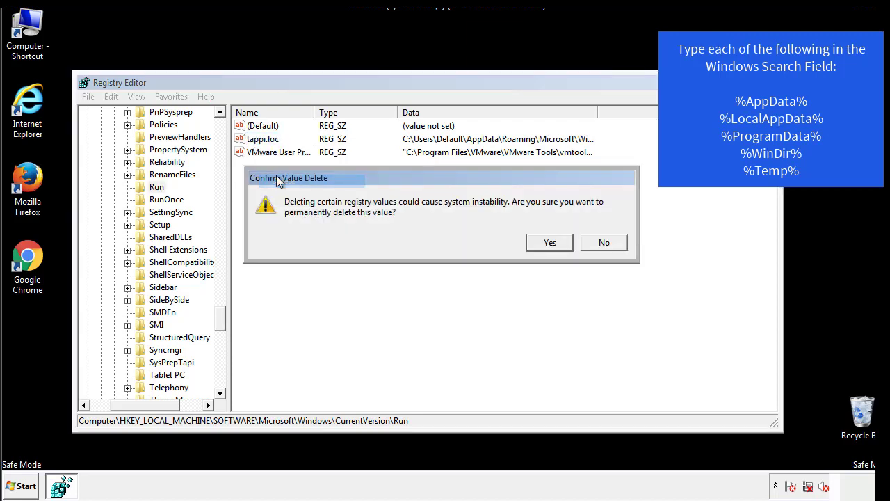
left_click(543, 248)
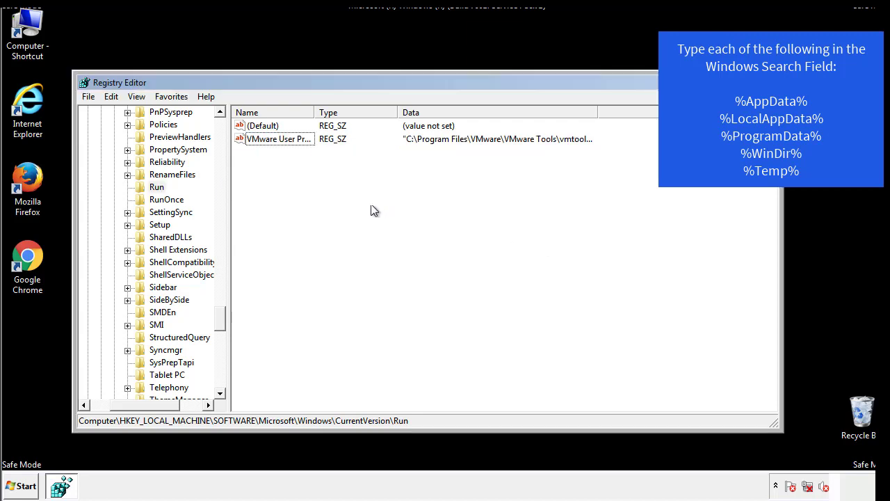
left_click_drag(219, 317, 219, 381)
left_click_drag(169, 404, 108, 414)
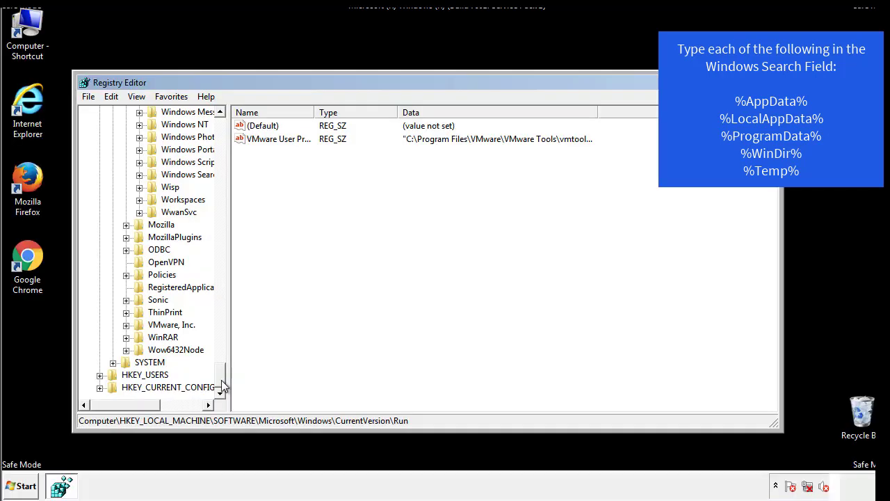
left_click_drag(223, 383, 227, 132)
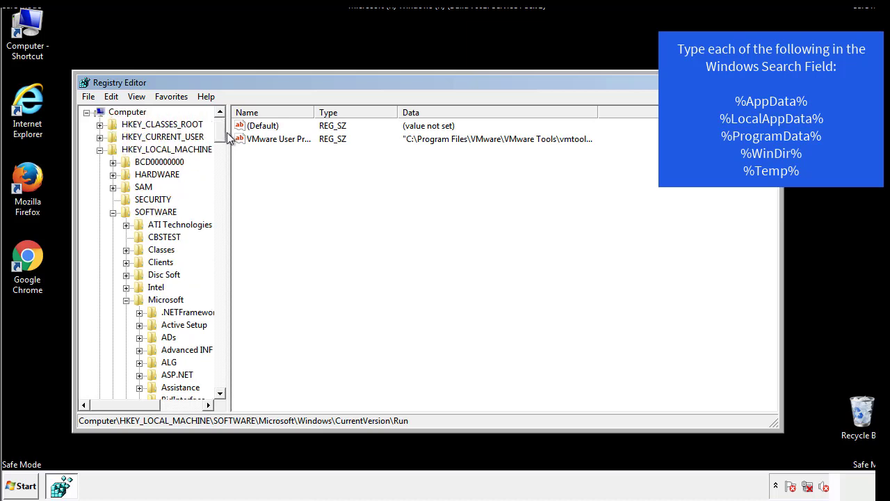
- Collapse HKLM and expand HKEY_CURRENT_USER\Software\Microsoft\Windows\CurrentVersion
left_click(100, 148)
left_click(100, 137)
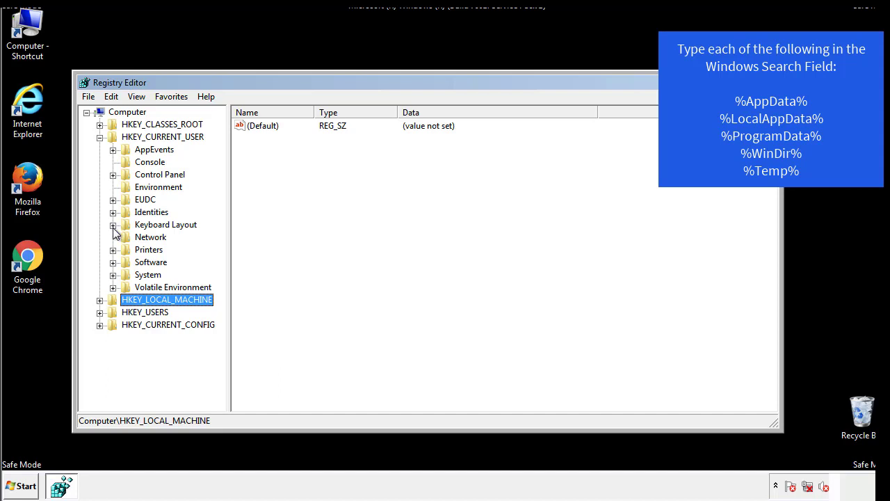
left_click(112, 262)
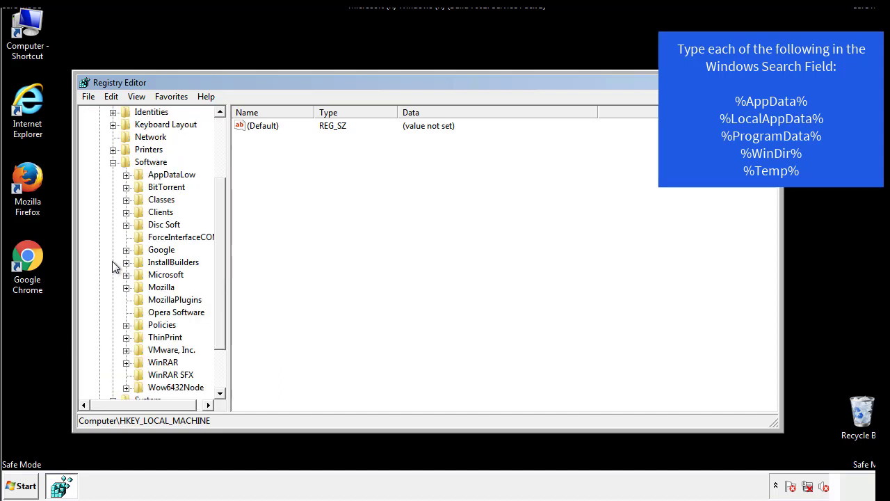
left_click_drag(218, 253, 219, 265)
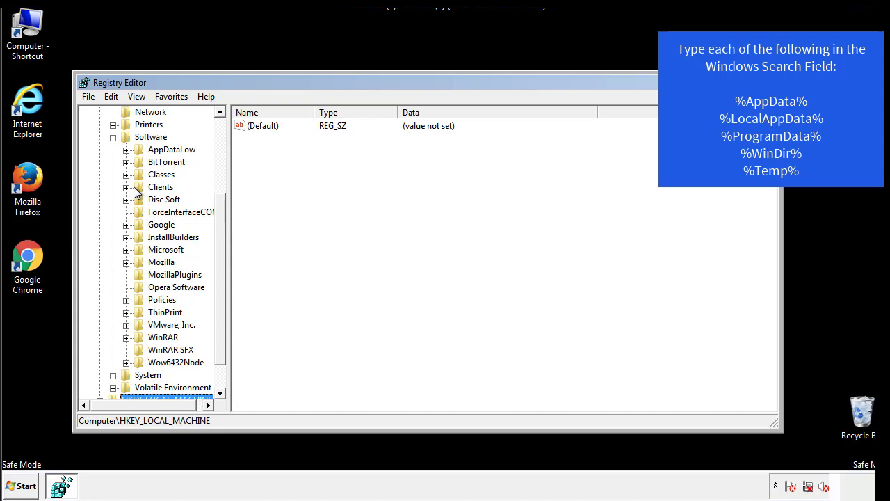
left_click(126, 251)
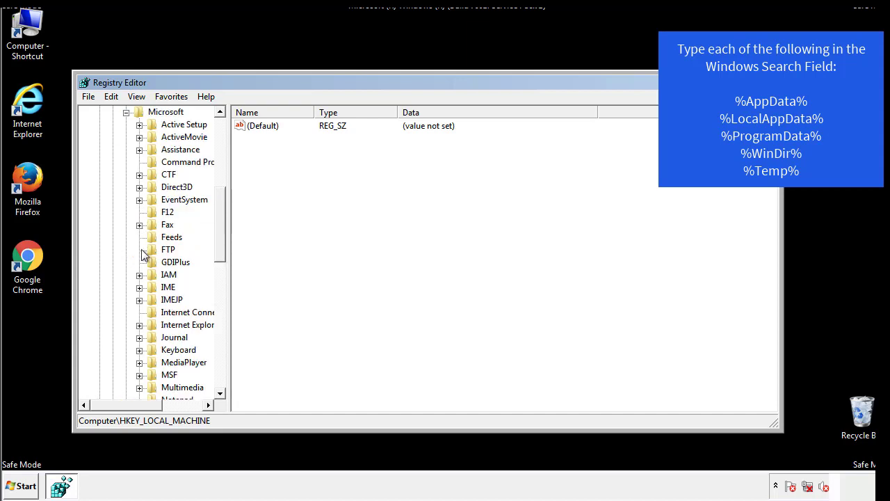
left_click_drag(218, 204, 219, 289)
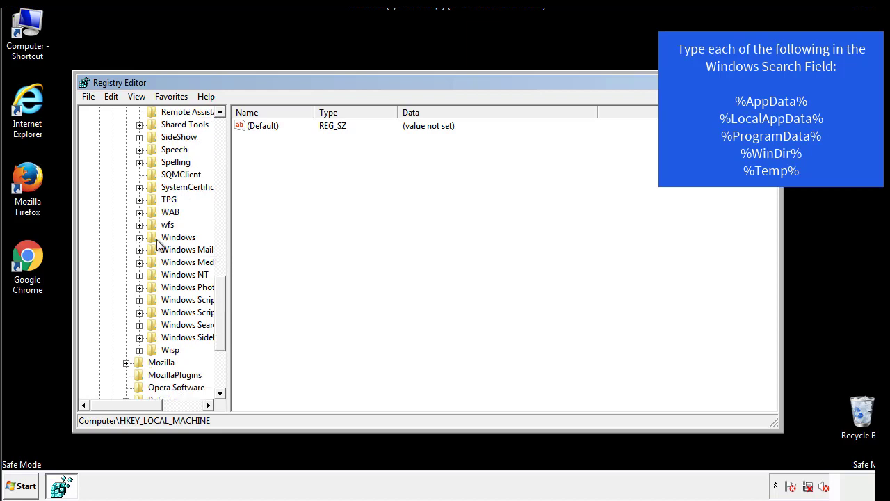
left_click(140, 237)
left_click(152, 249)
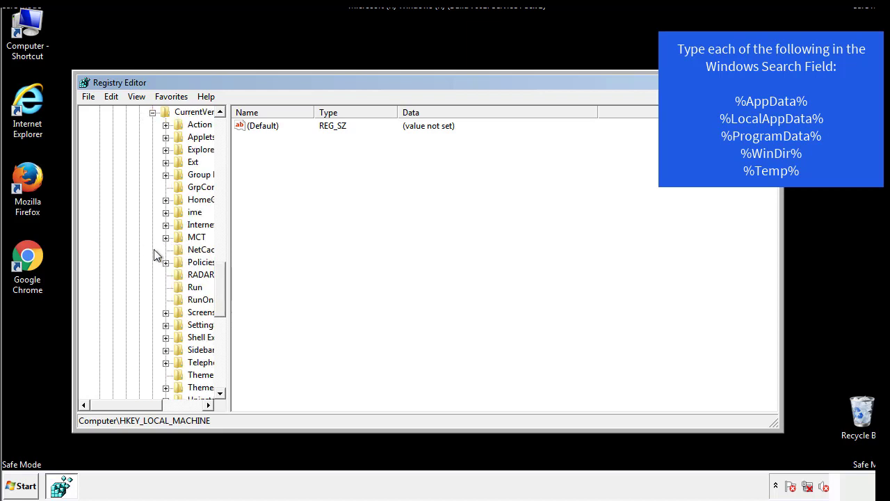
left_click_drag(134, 405, 156, 404)
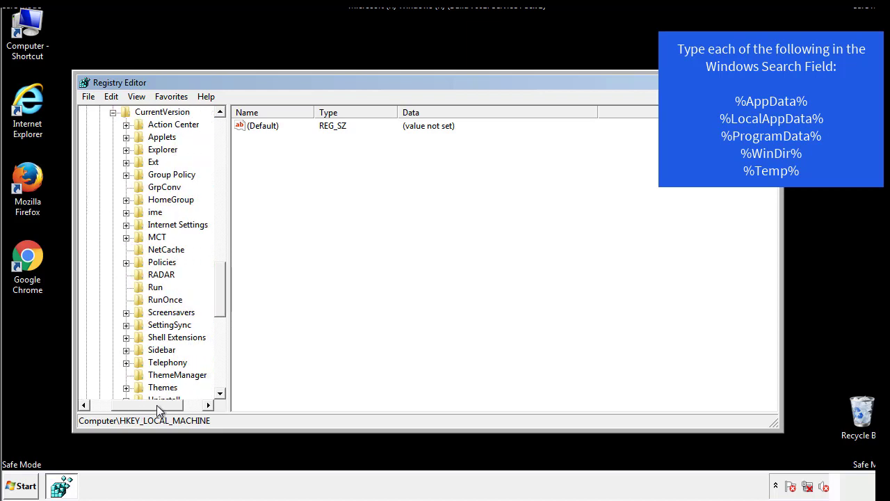
- Check HKCU's Run key, which holds only DAEMON Tools, then collapse the Windows key
left_click(154, 287)
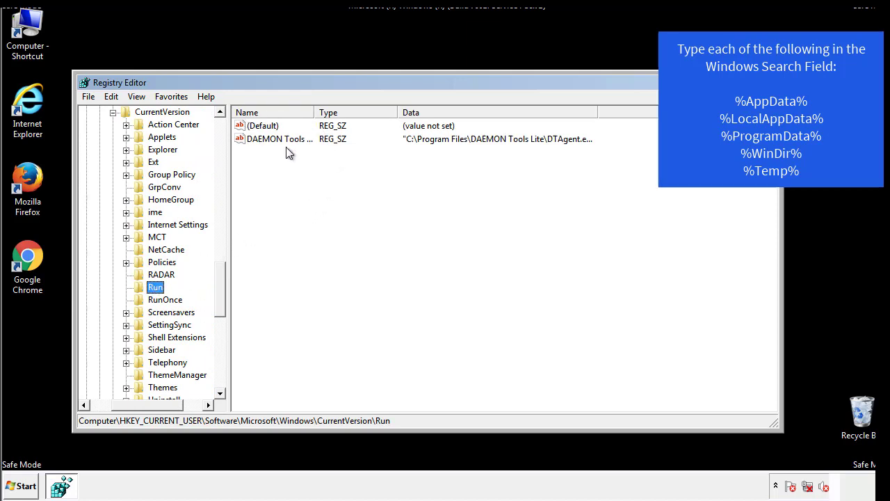
left_click(377, 163)
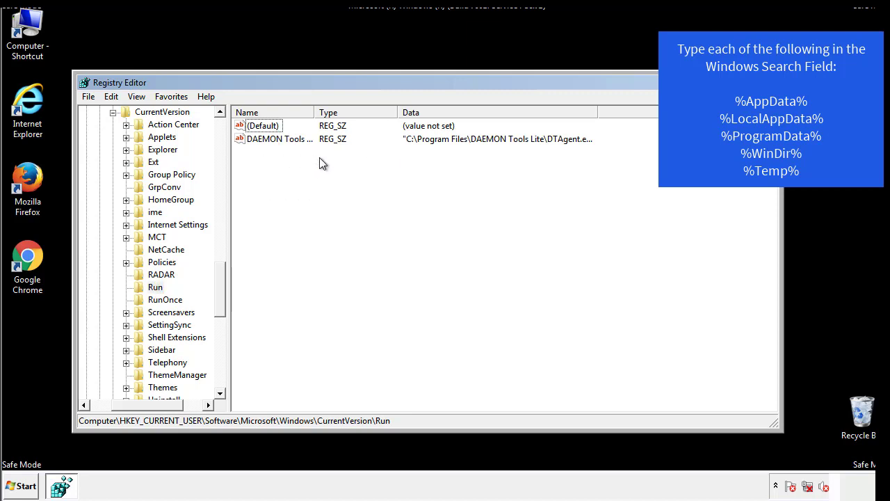
left_click_drag(147, 403, 128, 404)
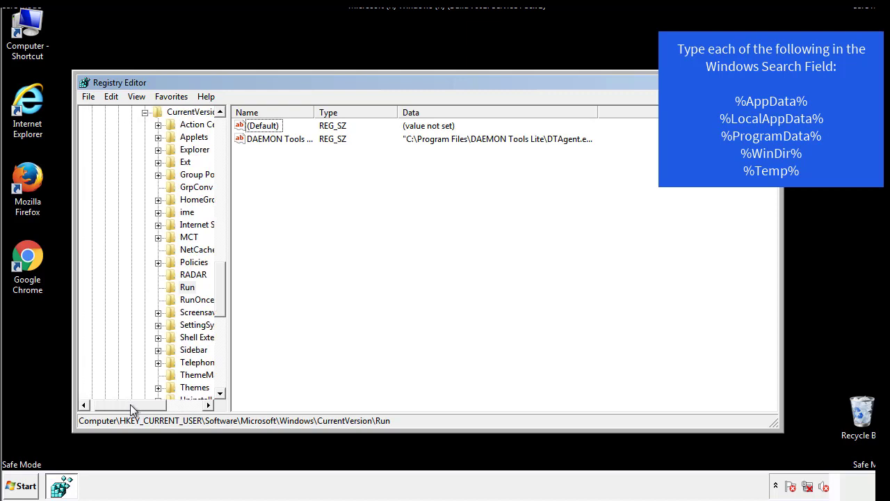
left_click_drag(226, 302, 220, 290)
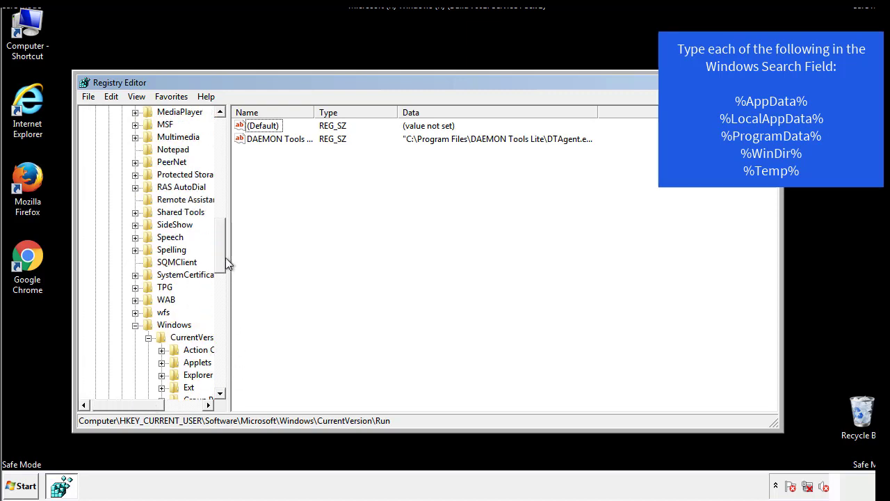
left_click(135, 325)
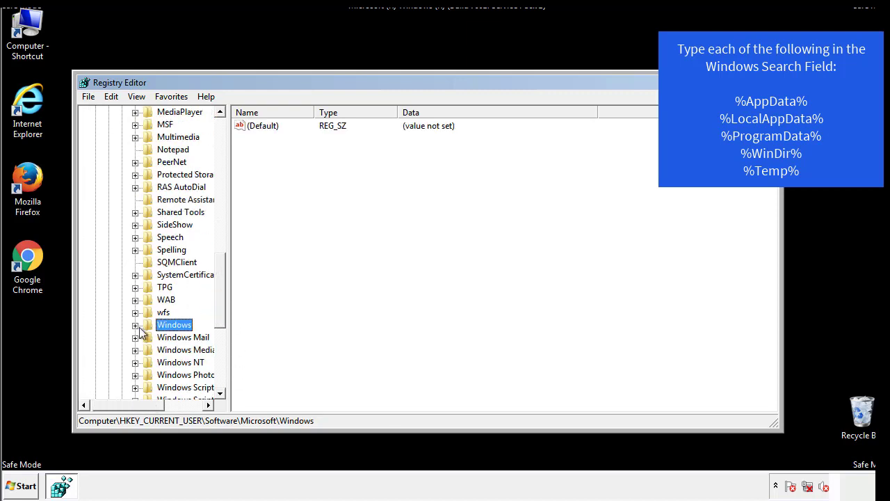
left_click_drag(224, 309, 224, 172)
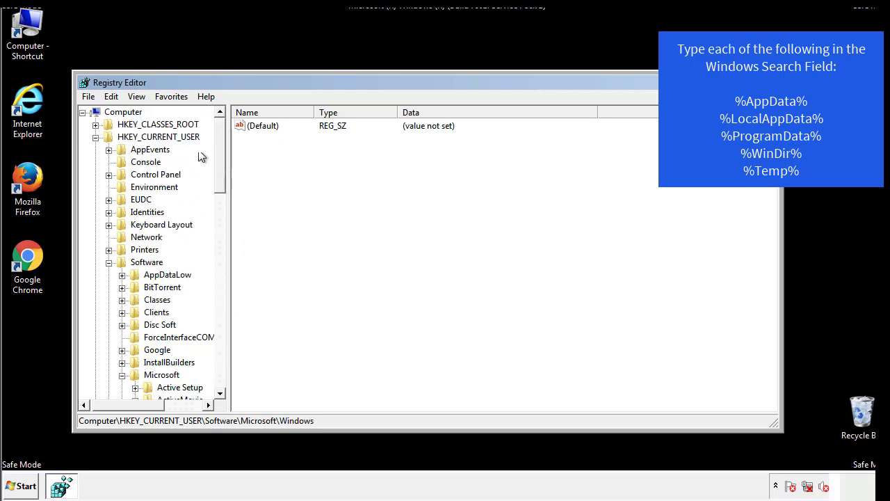
- Search the registry for %temp% with Edit > Find
left_click(111, 97)
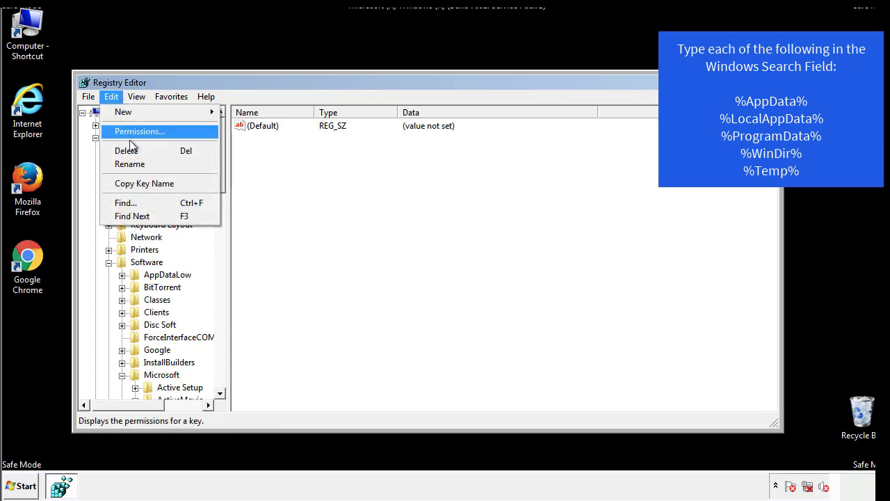
left_click(126, 202)
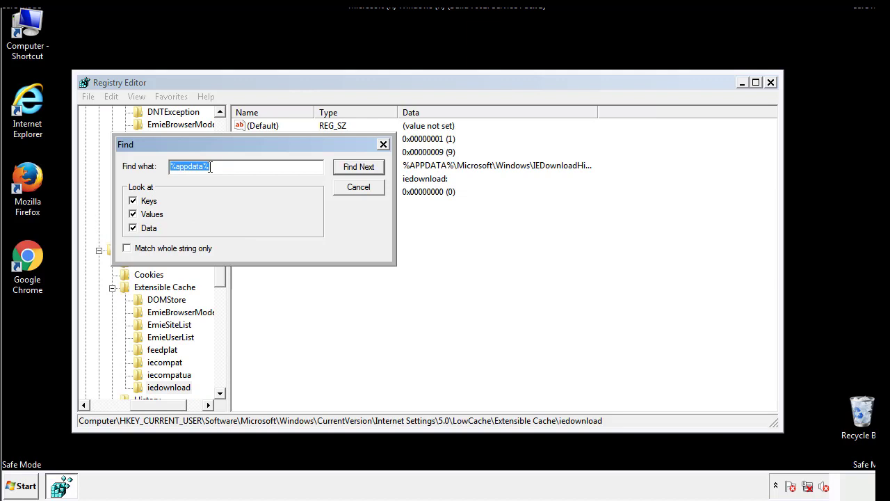
type("%t")
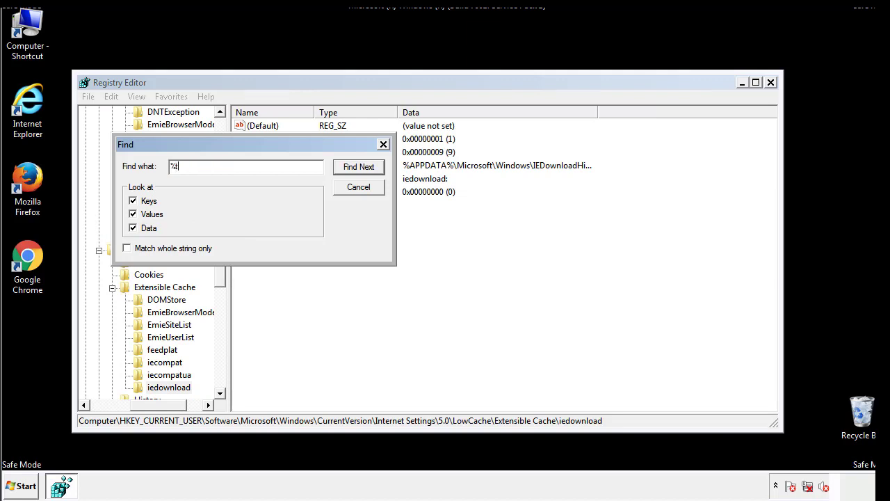
type("emp%")
key("Return")
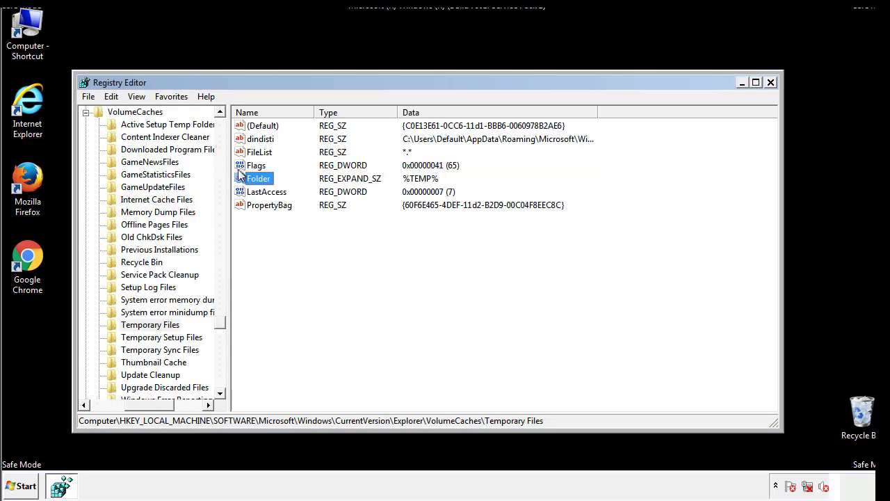
- Delete all values, including dindisti, from the VolumeCaches Temporary Files key
left_click(363, 244)
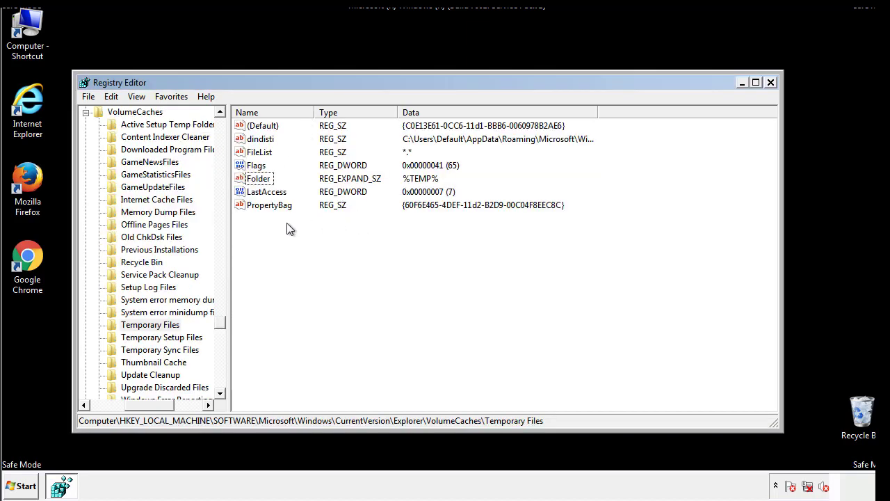
mouse_move(285, 224)
left_mouse_down()
mouse_move(263, 200)
mouse_move(253, 128)
left_mouse_up()
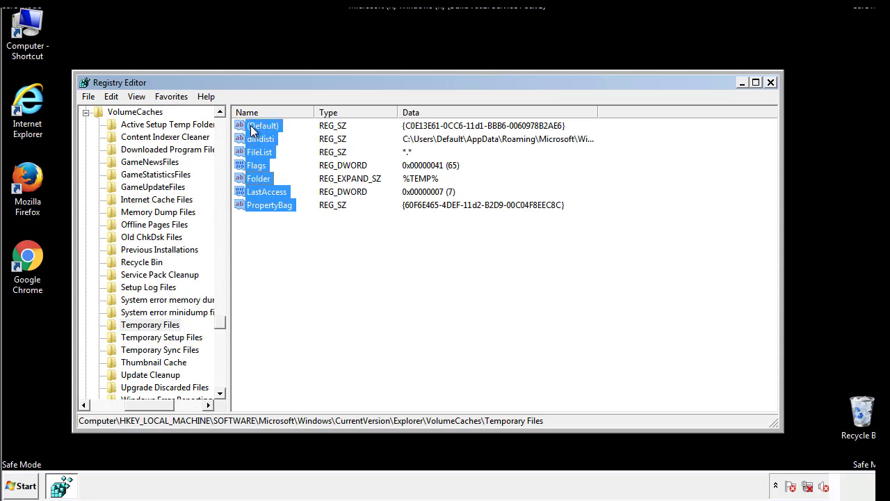
right_click(252, 130)
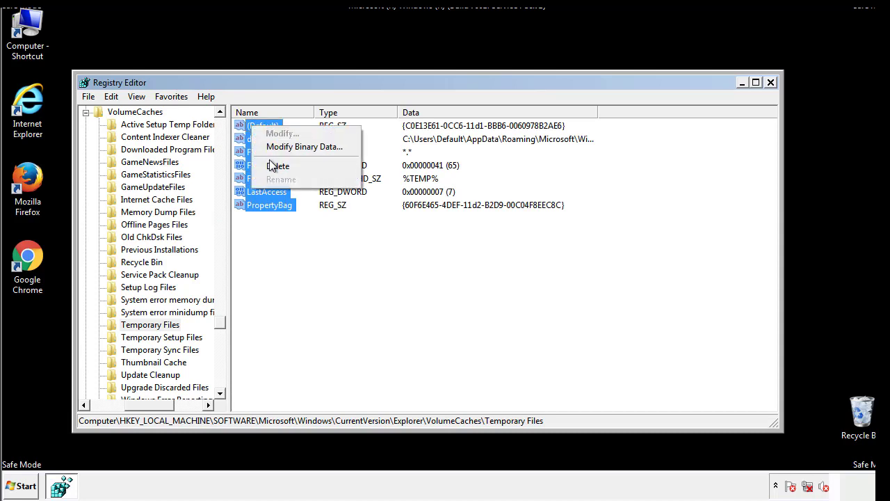
left_click(270, 165)
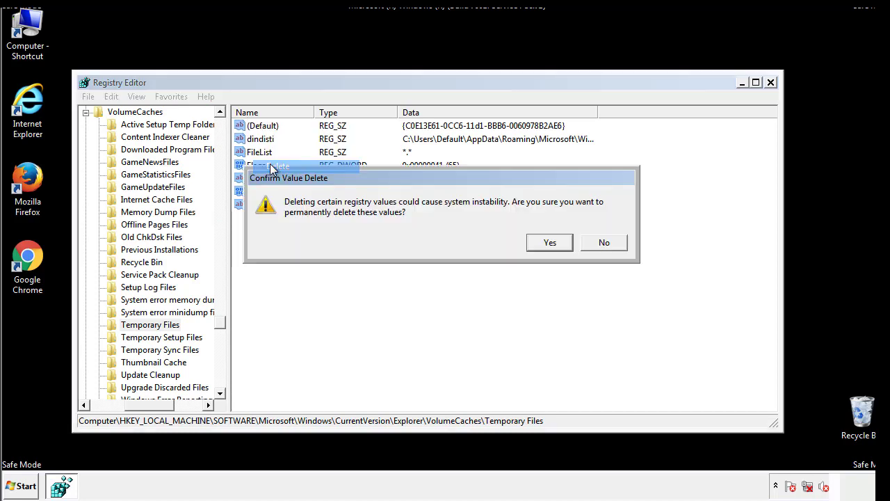
left_click(550, 242)
left_click(308, 167)
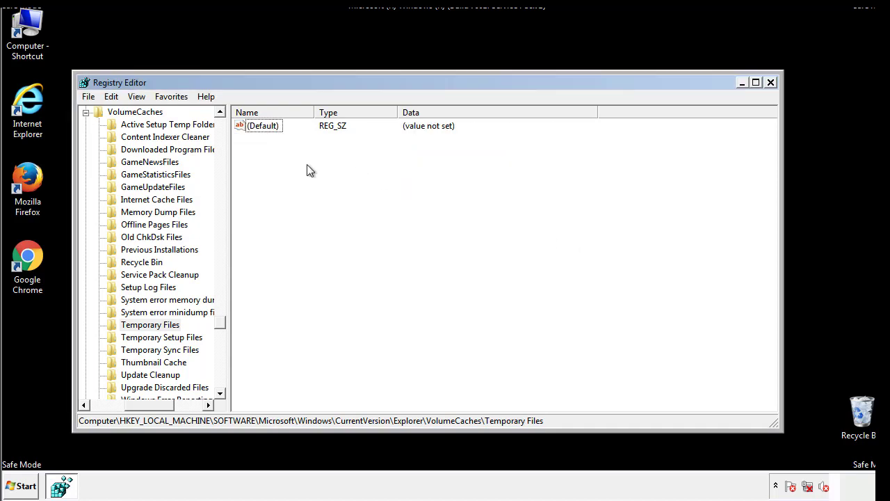
- Close Registry Editor and launch System Configuration with msconfig from Start search
left_click(771, 83)
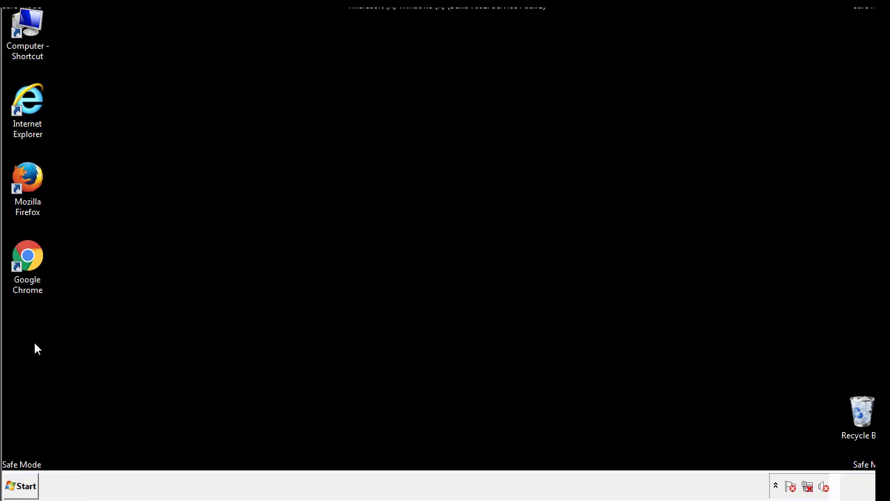
left_click(19, 490)
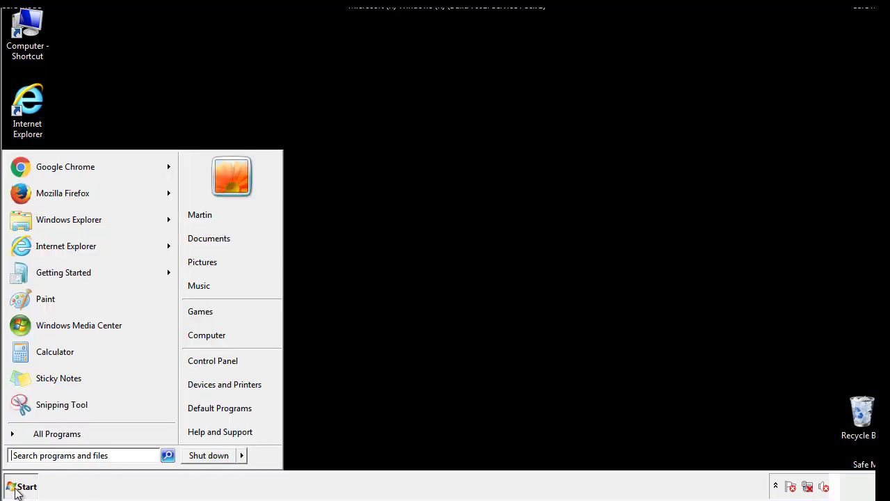
left_click(48, 454)
type("mscon")
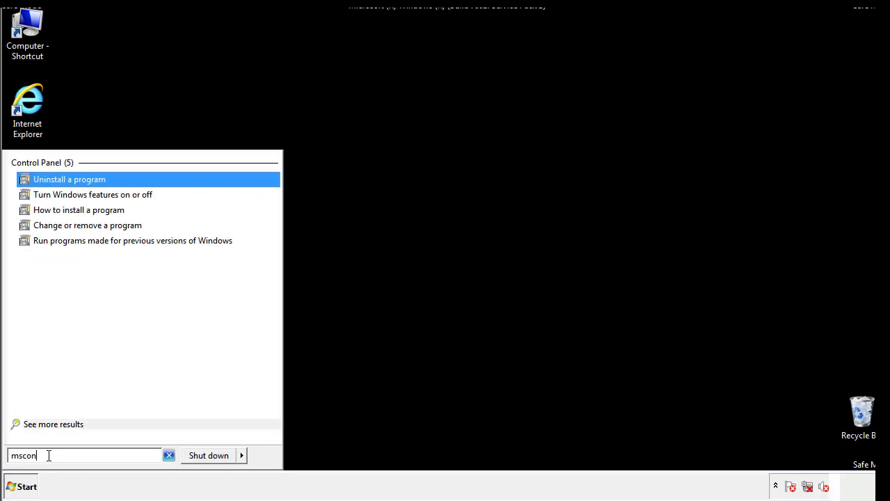
type("fig")
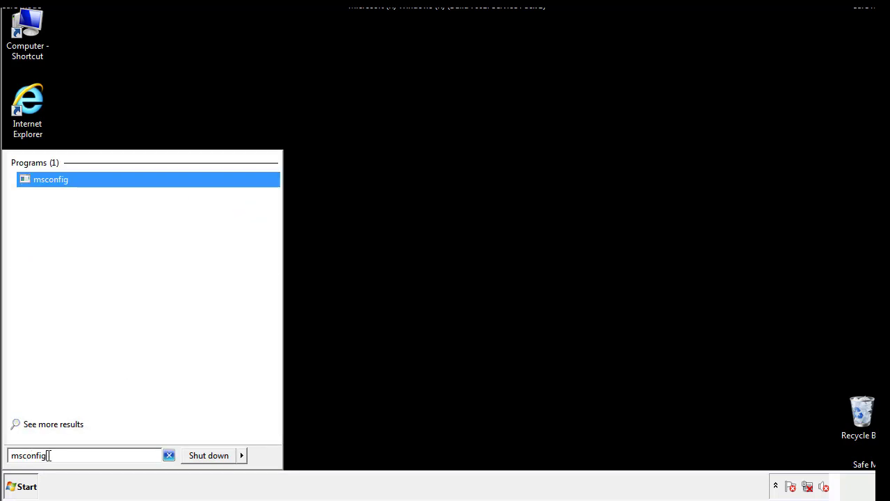
key("Return")
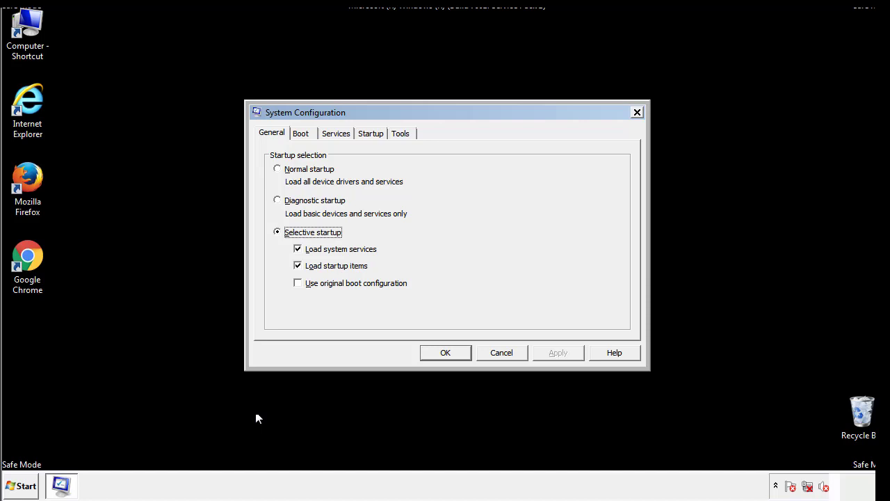
- Uncheck Safe boot on the Boot tab, apply and confirm, and restart now
left_click(302, 133)
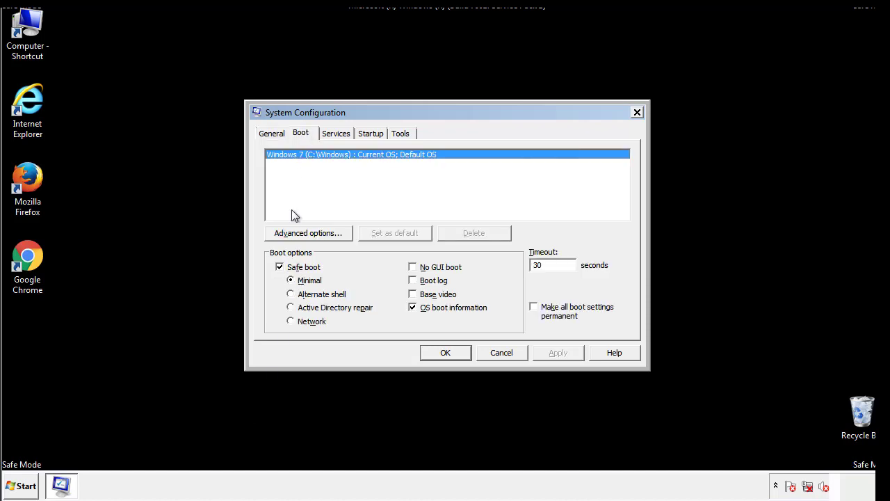
left_click(280, 267)
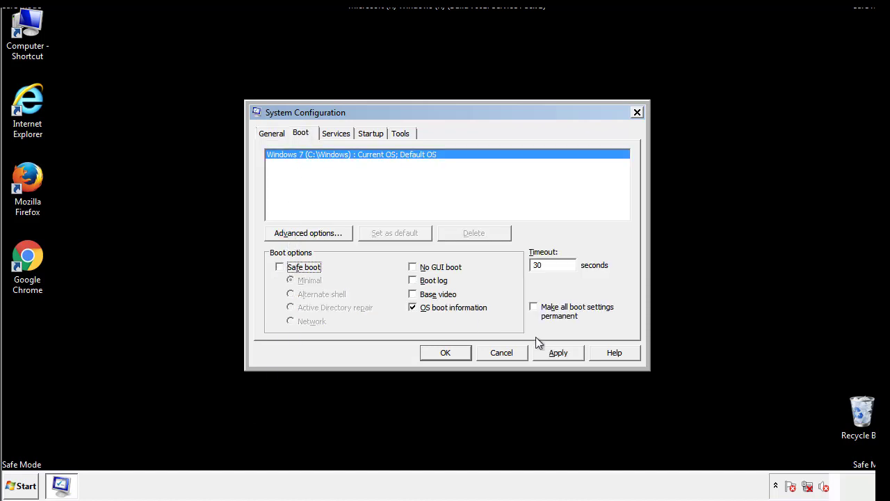
left_click(560, 352)
left_click(443, 354)
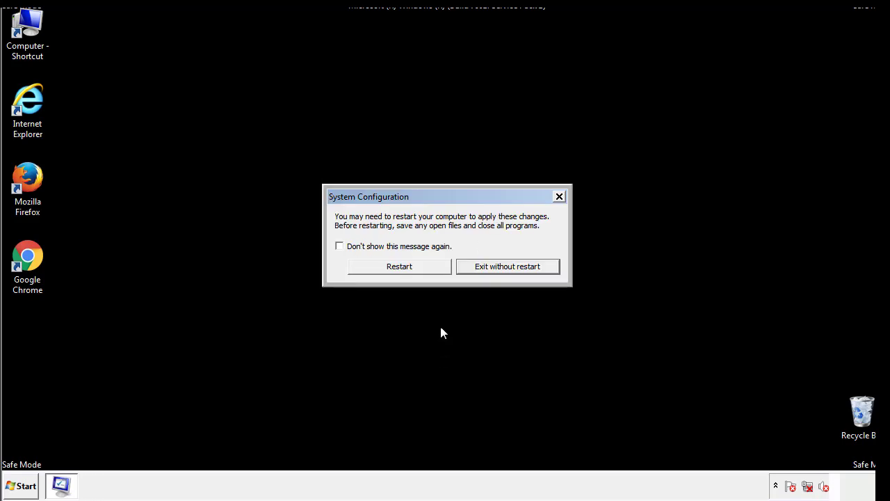
left_click(412, 271)
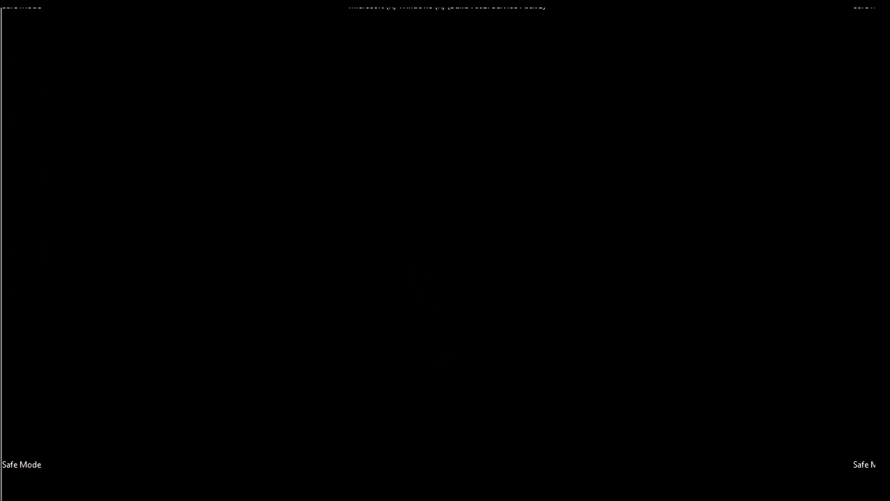